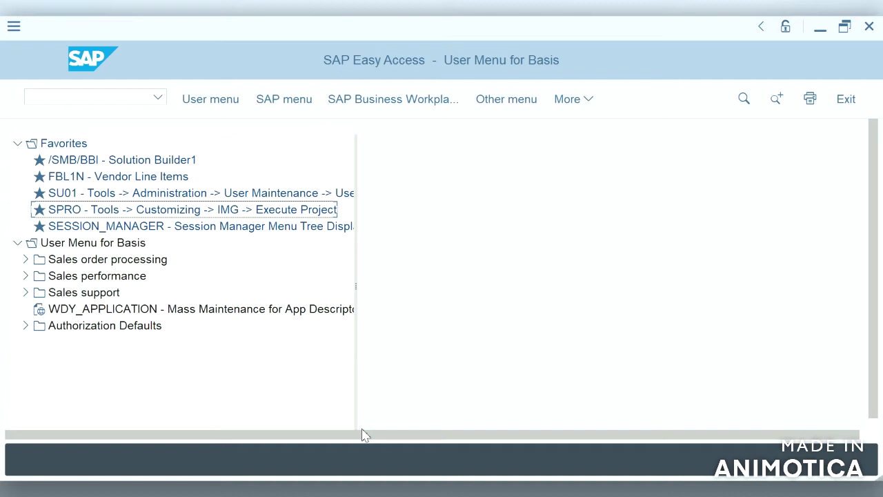
Step: Open the SPRO customizing project transaction from the favorites and display the SAP Reference IMG
{"action": "key", "text": "Down"}
{"action": "key", "text": "Down"}
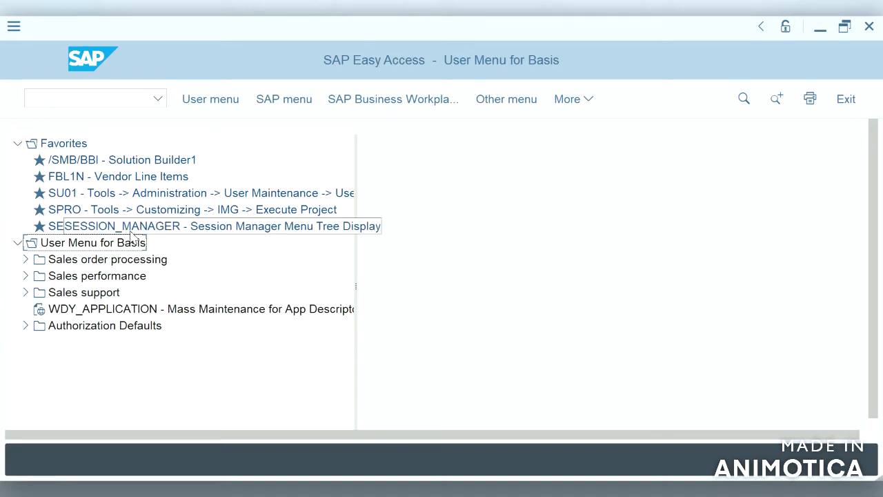
{"action": "left_click", "coordinate": [64, 213]}
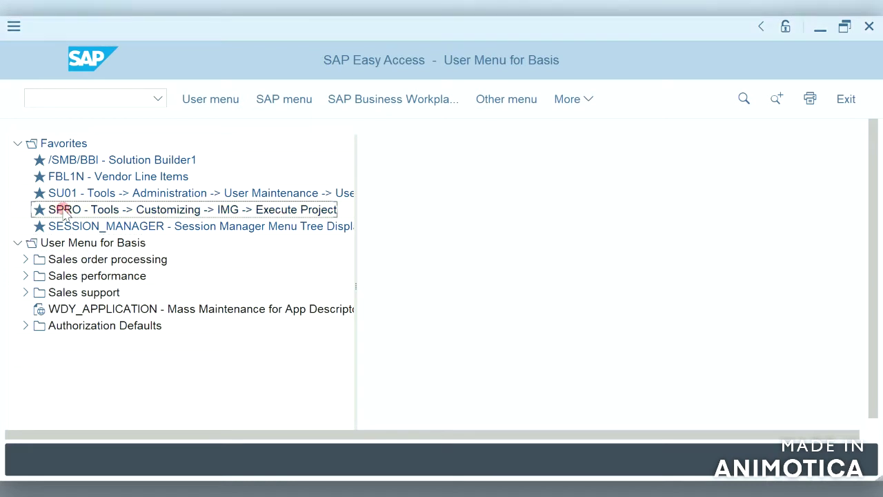
{"action": "double_click", "coordinate": [64, 210]}
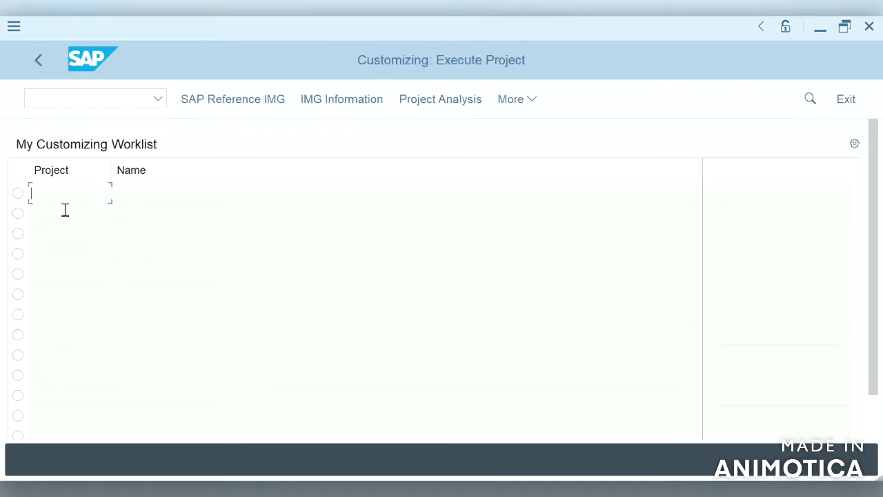
{"action": "left_click", "coordinate": [242, 105]}
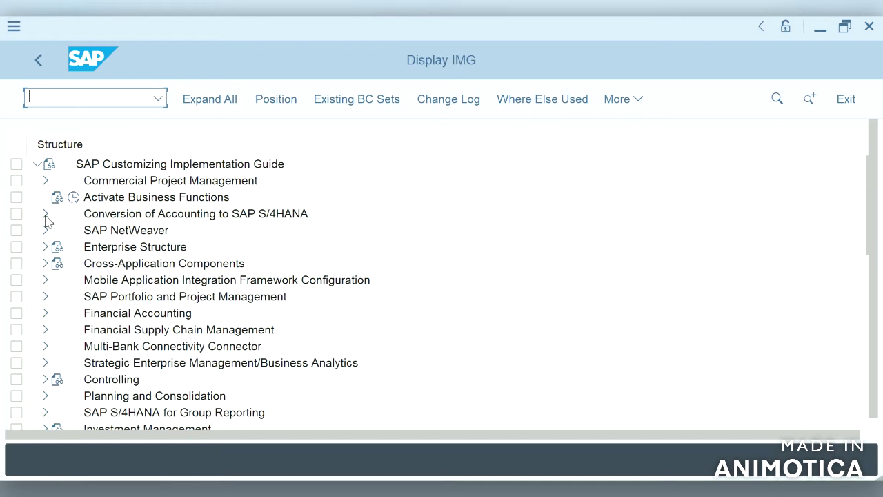
Step: Examine the preparation, data migration and post-migration activities under Conversion of Accounting to SAP S/4HANA
{"action": "left_click", "coordinate": [45, 216]}
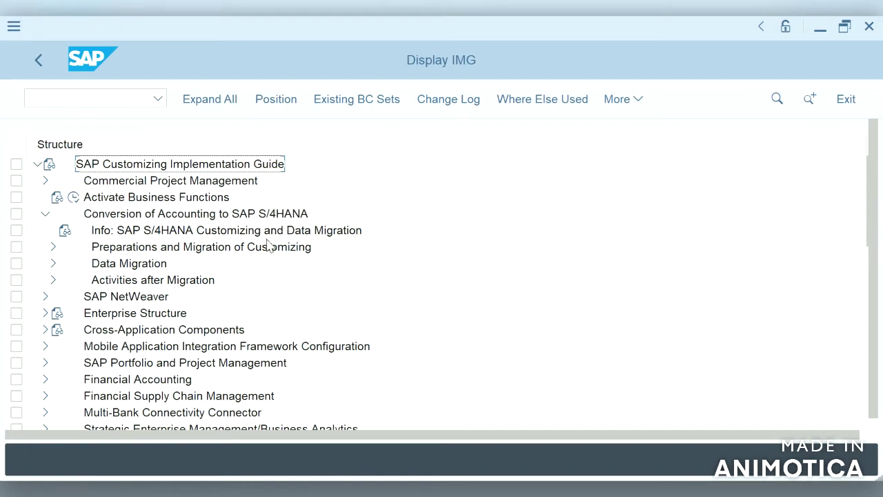
{"action": "left_click", "coordinate": [53, 248]}
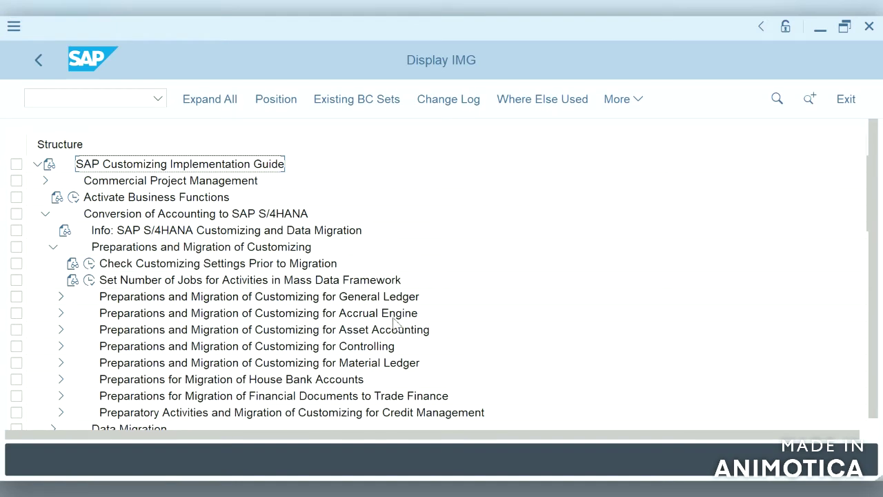
{"action": "left_click", "coordinate": [873, 428]}
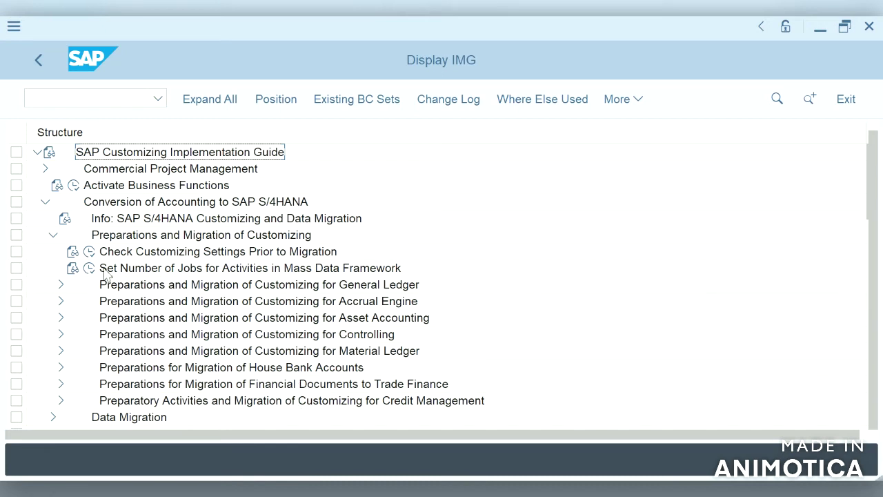
{"action": "left_click", "coordinate": [53, 235]}
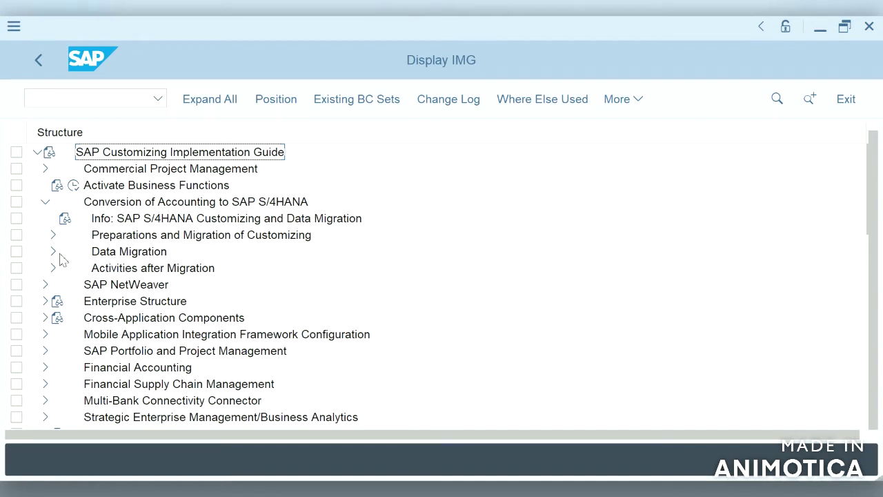
{"action": "left_click", "coordinate": [55, 252]}
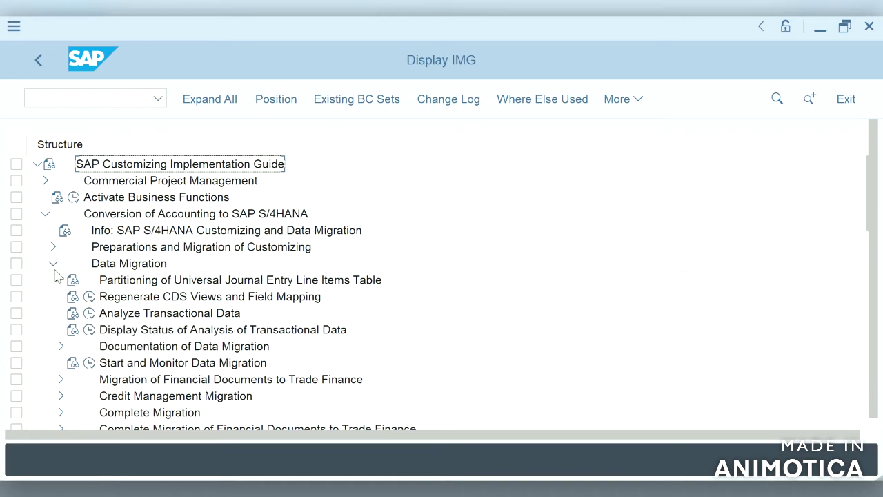
{"action": "left_click", "coordinate": [54, 263]}
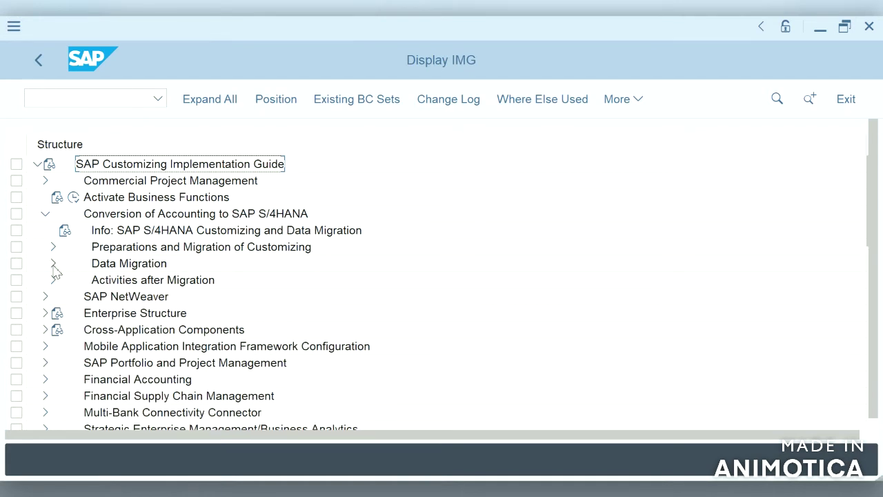
{"action": "left_click", "coordinate": [53, 280]}
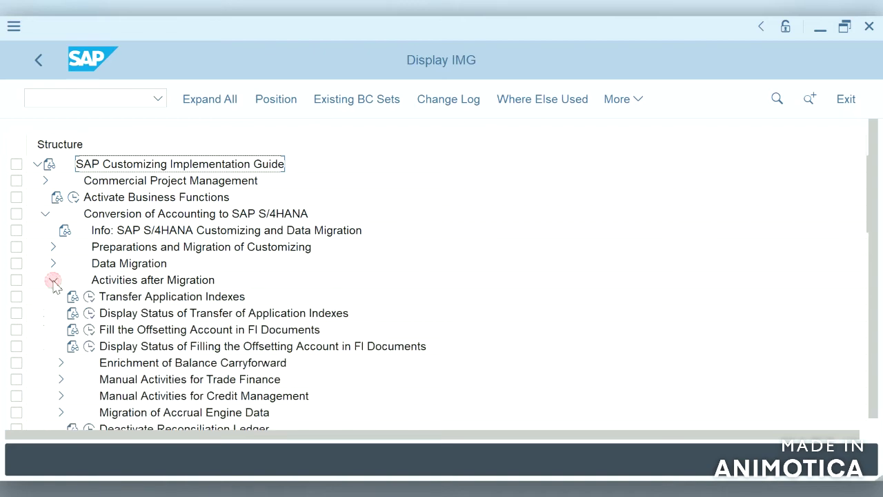
{"action": "left_click", "coordinate": [870, 428]}
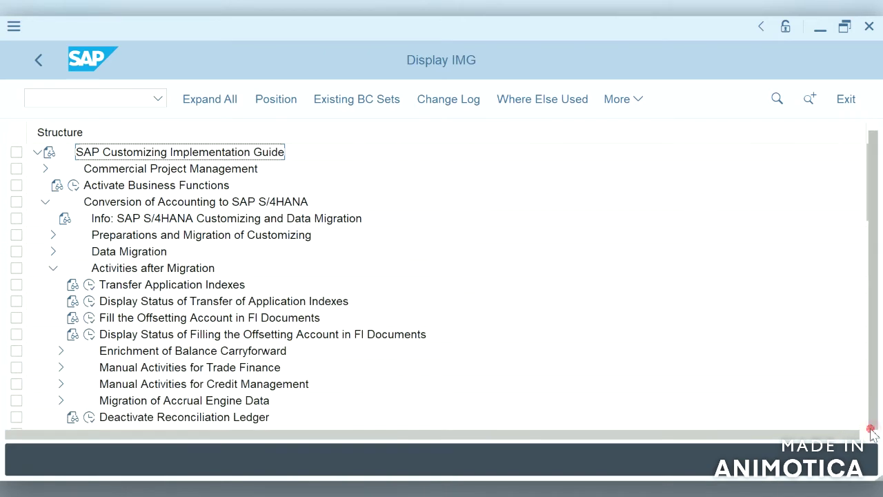
{"action": "left_click", "coordinate": [53, 269]}
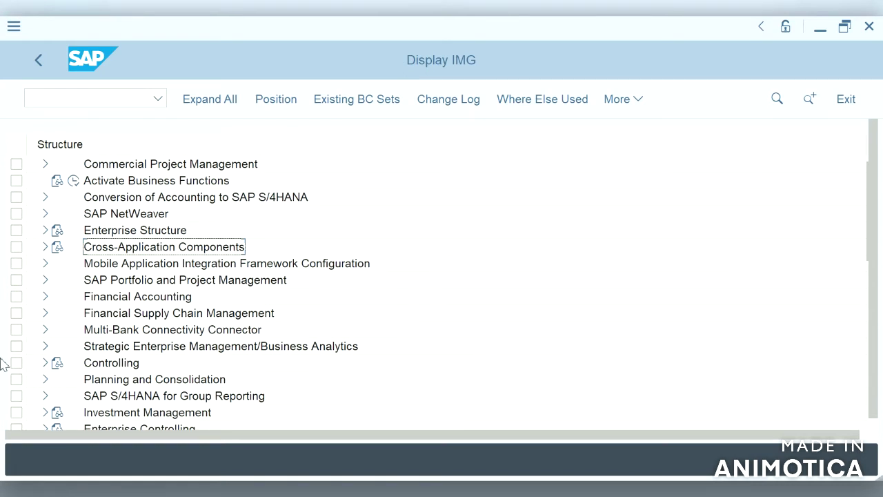
Step: Open the Define company activity under Enterprise Structure, Definition, Financial Accounting
{"action": "left_click", "coordinate": [53, 235]}
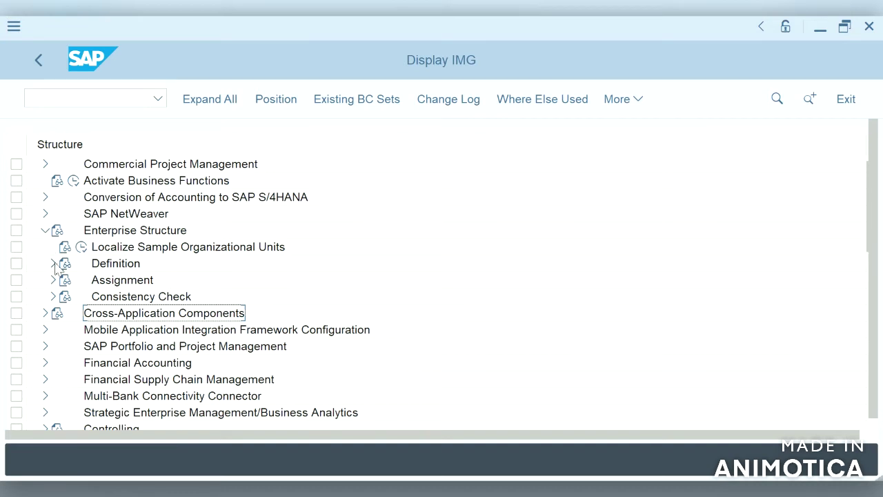
{"action": "left_click", "coordinate": [54, 263]}
{"action": "left_click", "coordinate": [61, 280]}
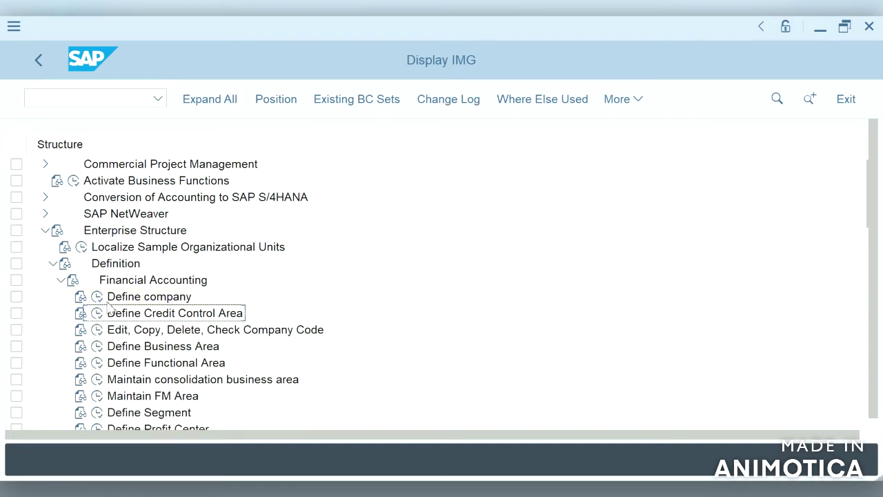
{"action": "left_click", "coordinate": [98, 297]}
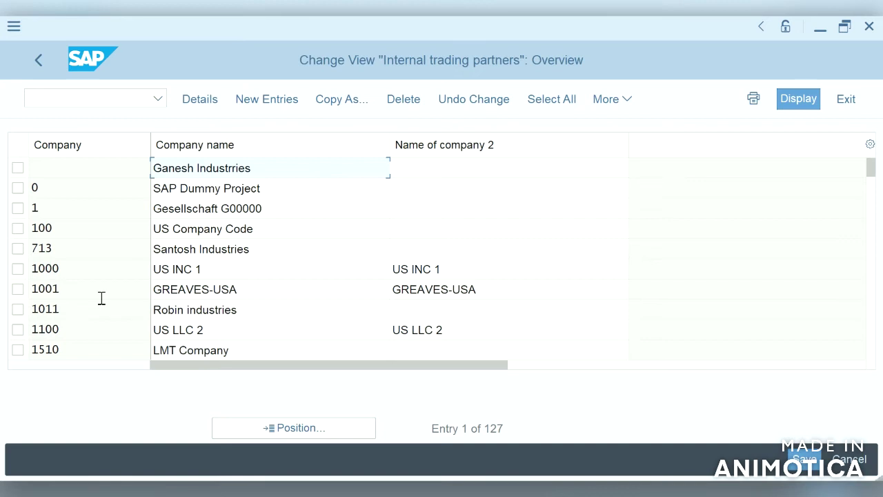
{"action": "left_click", "coordinate": [349, 427]}
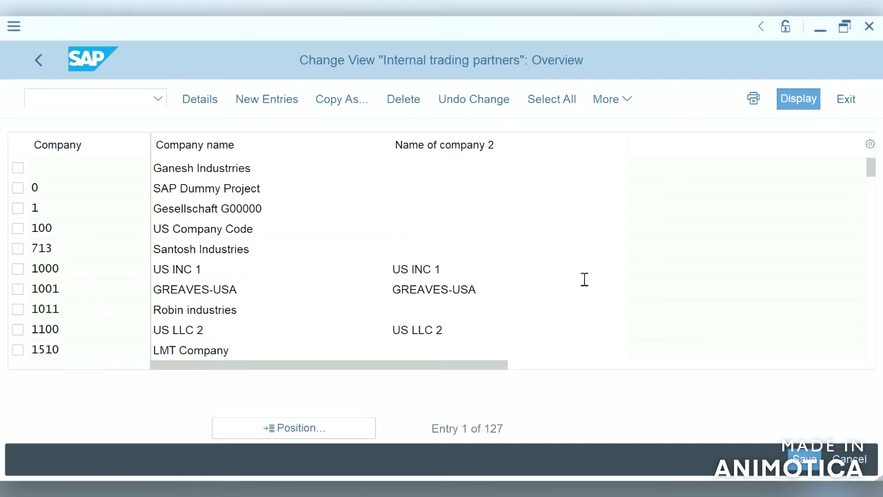
Step: Start a new company entry with code T009, name Test Company and city Bangalore
{"action": "left_click", "coordinate": [282, 103]}
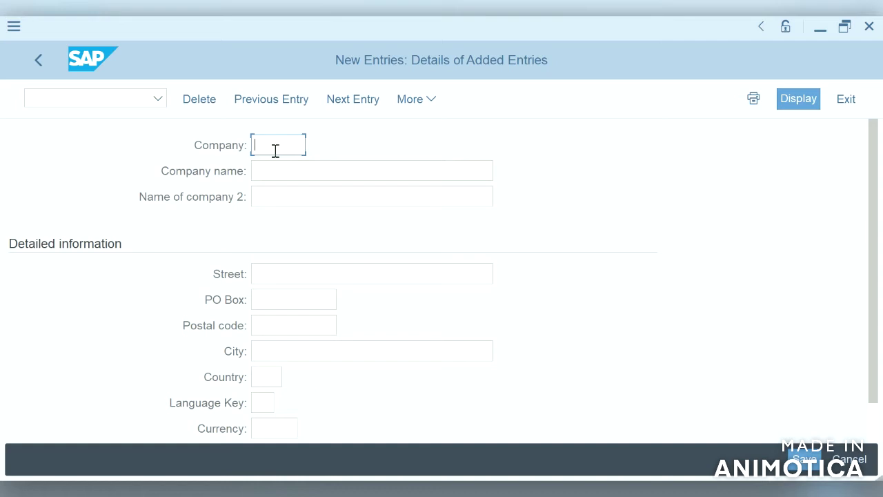
{"action": "type", "text": "T009"}
{"action": "left_click", "coordinate": [307, 171]}
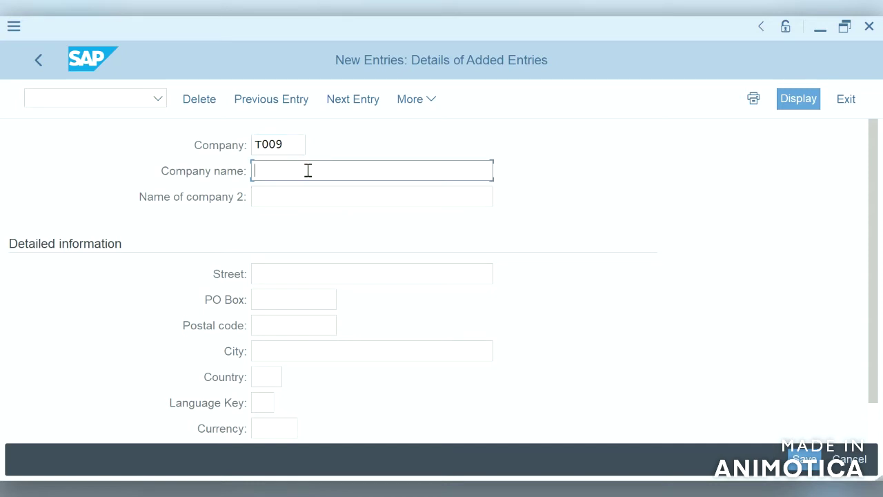
{"action": "type", "text": "Test Company"}
{"action": "left_click", "coordinate": [315, 354]}
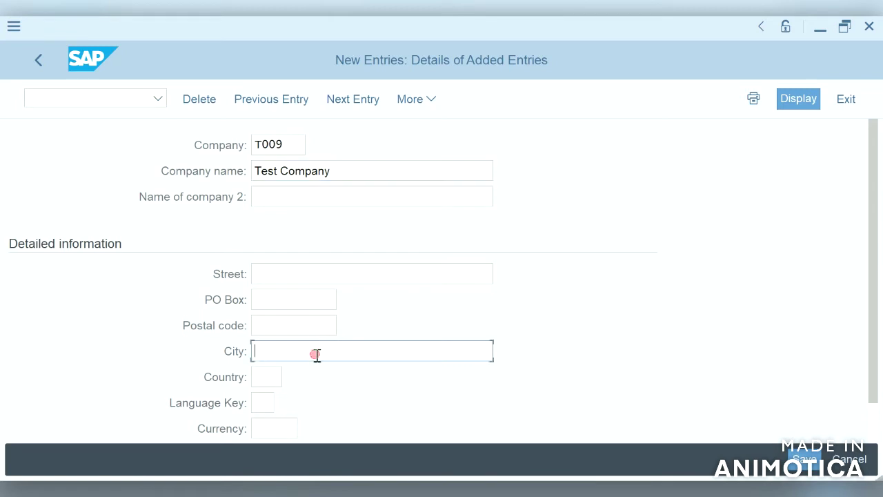
{"action": "type", "text": "Banga"}
{"action": "type", "text": "lore"}
Step: Set the new company's country to IN, language key to EN and currency to INR
{"action": "left_click", "coordinate": [267, 377]}
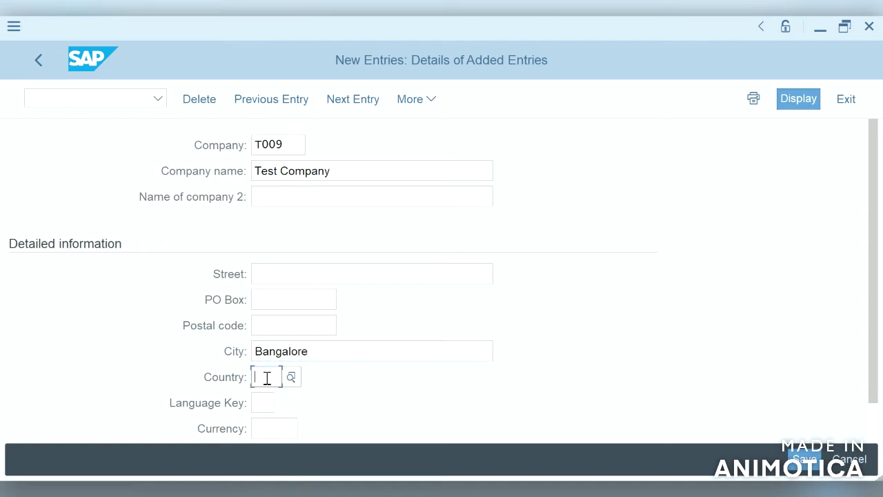
{"action": "type", "text": "in"}
{"action": "key", "text": "BackSpace"}
{"action": "key", "text": "BackSpace"}
{"action": "type", "text": "I"}
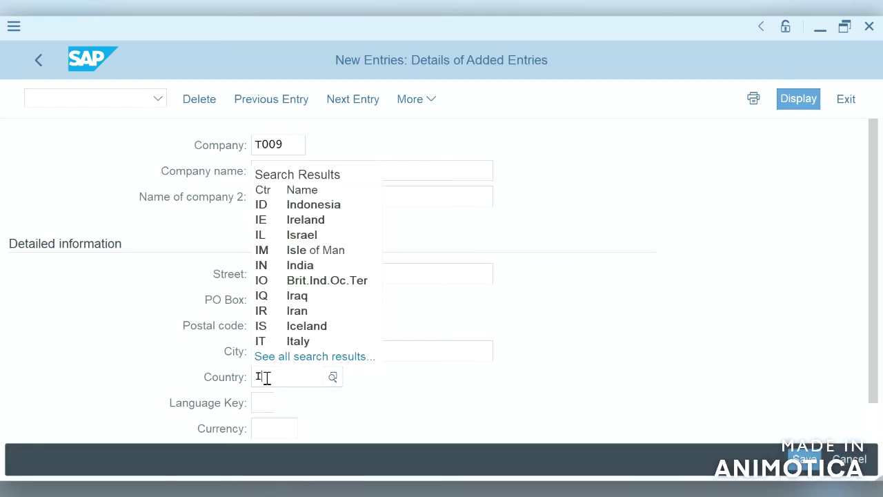
{"action": "type", "text": "N"}
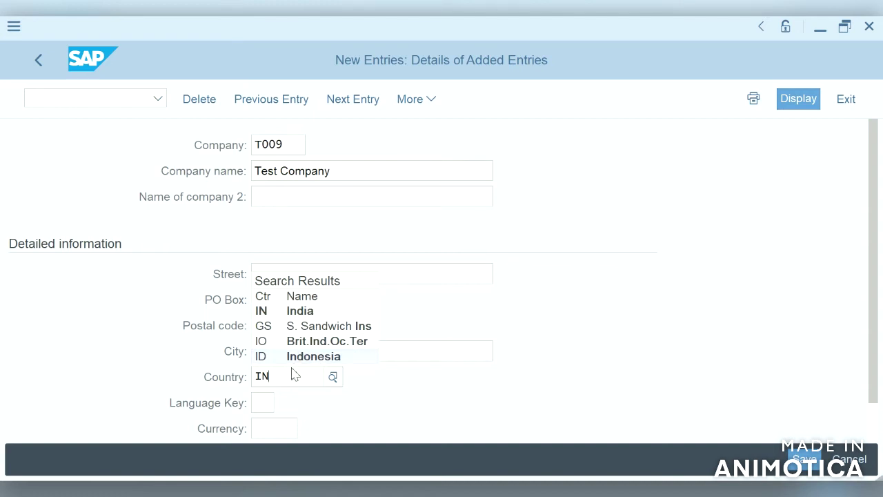
{"action": "left_click", "coordinate": [265, 403]}
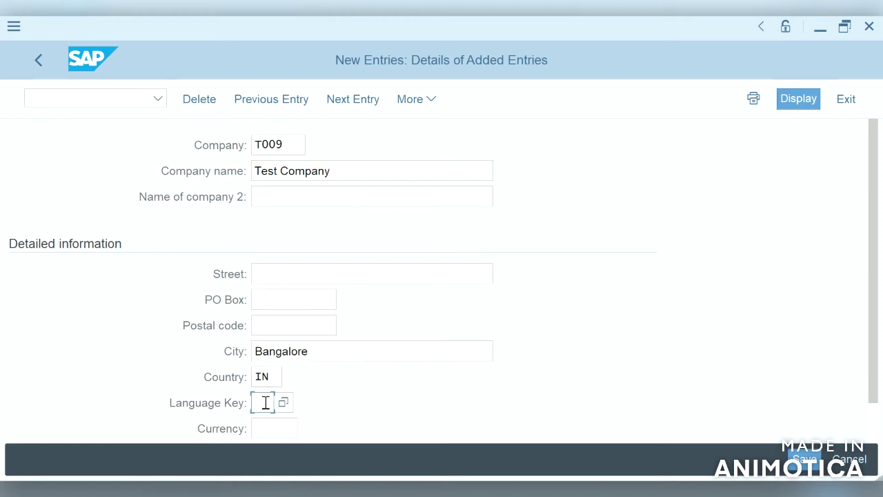
{"action": "type", "text": "EN"}
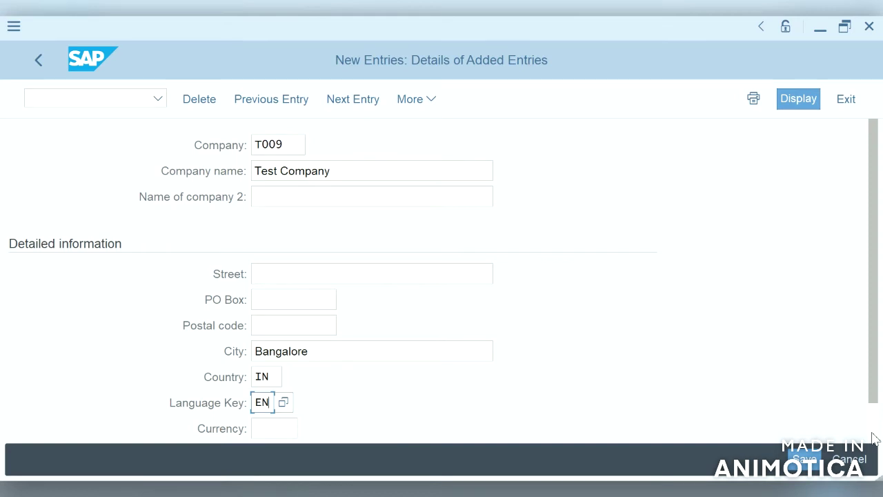
{"action": "scroll", "coordinate": [338, 412], "scroll_direction": "down", "scroll_amount": 1}
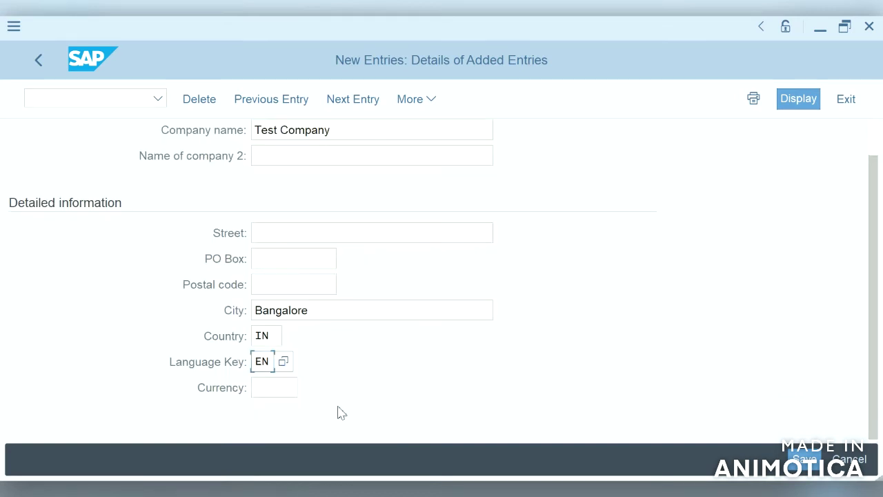
{"action": "left_click", "coordinate": [281, 381]}
{"action": "type", "text": "INR"}
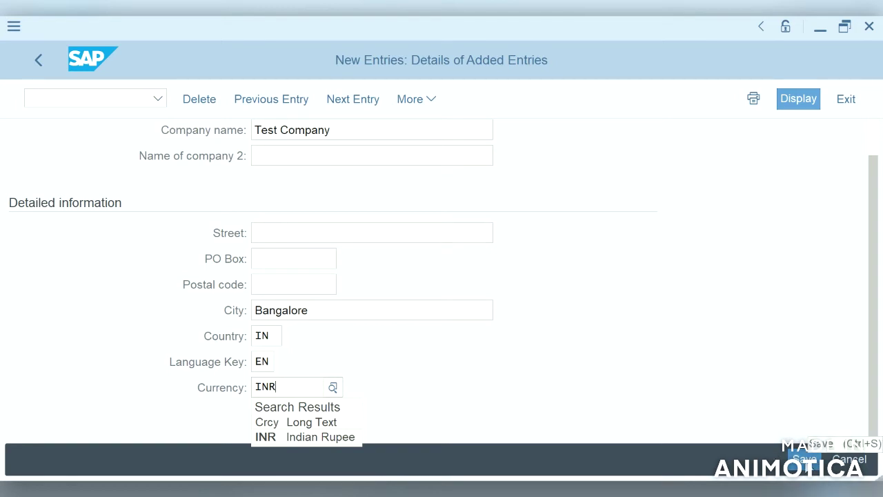
Step: Save company T009 under customizing request S4TK900694 and return to the IMG structure
{"action": "left_click", "coordinate": [804, 457]}
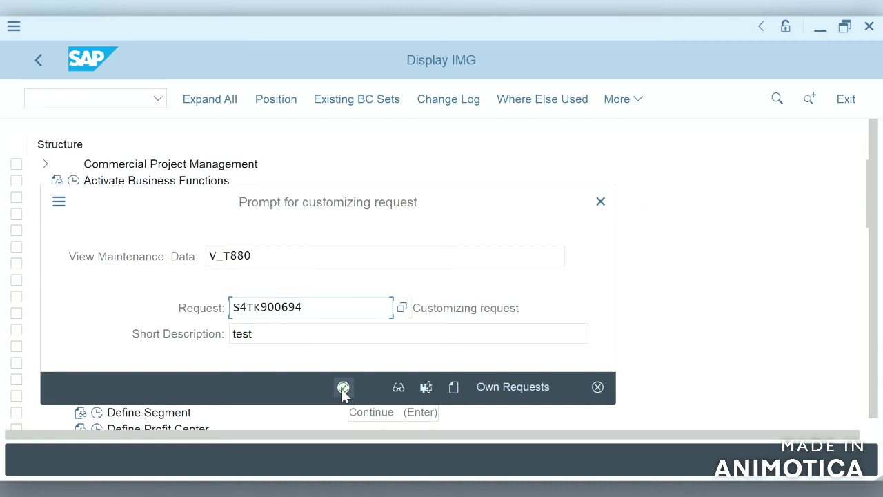
{"action": "left_click", "coordinate": [343, 387]}
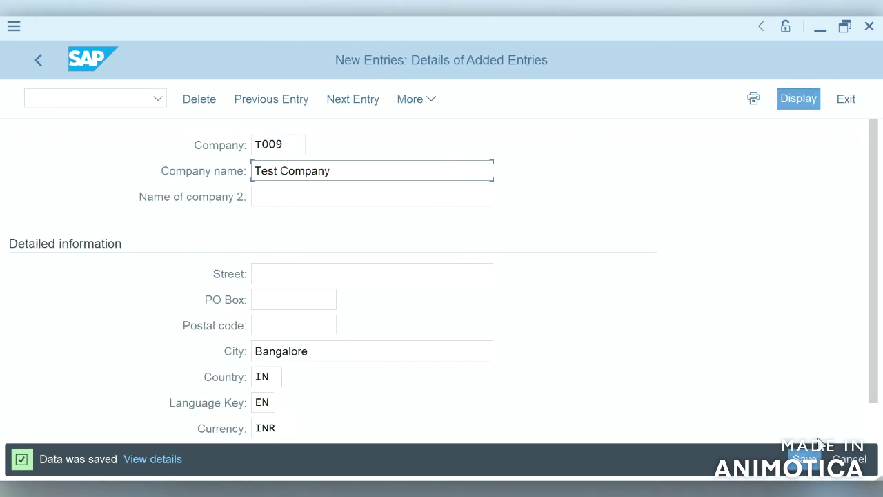
{"action": "left_click", "coordinate": [347, 426]}
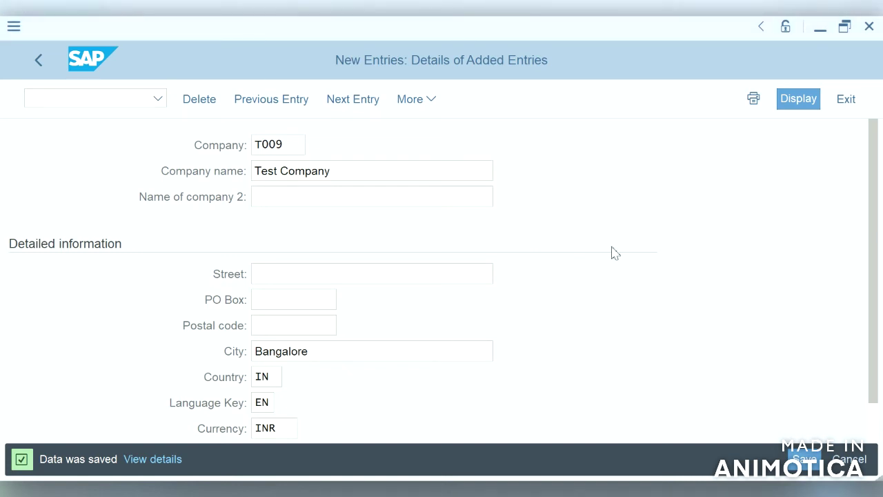
{"action": "left_click", "coordinate": [38, 62]}
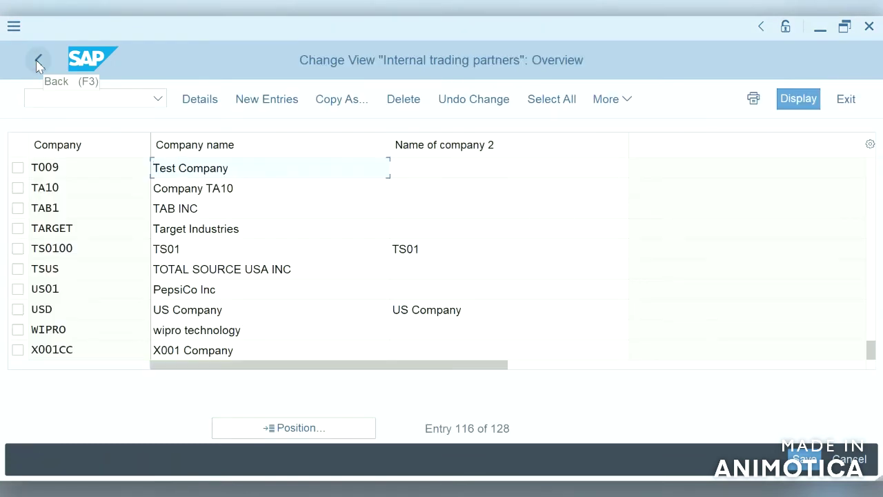
{"action": "left_click", "coordinate": [38, 62]}
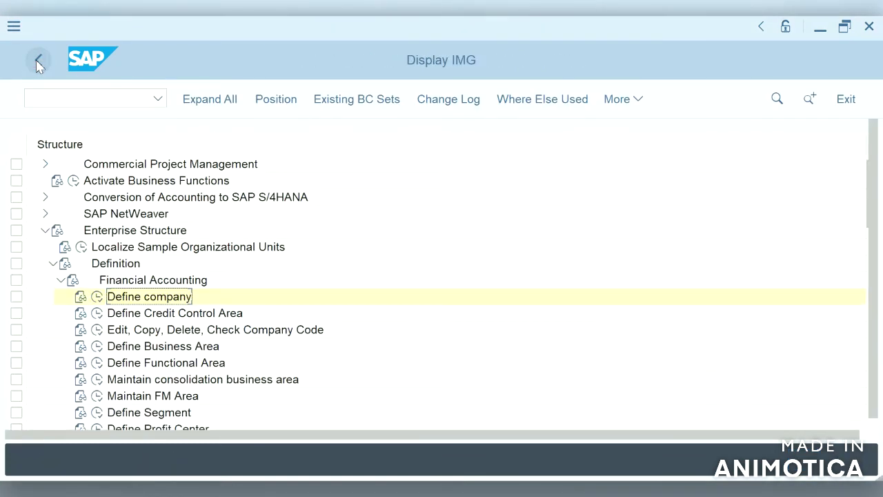
Step: Open the "Copy, delete, check company code" activity under Financial Accounting and switch it to display mode
{"action": "left_click", "coordinate": [98, 333]}
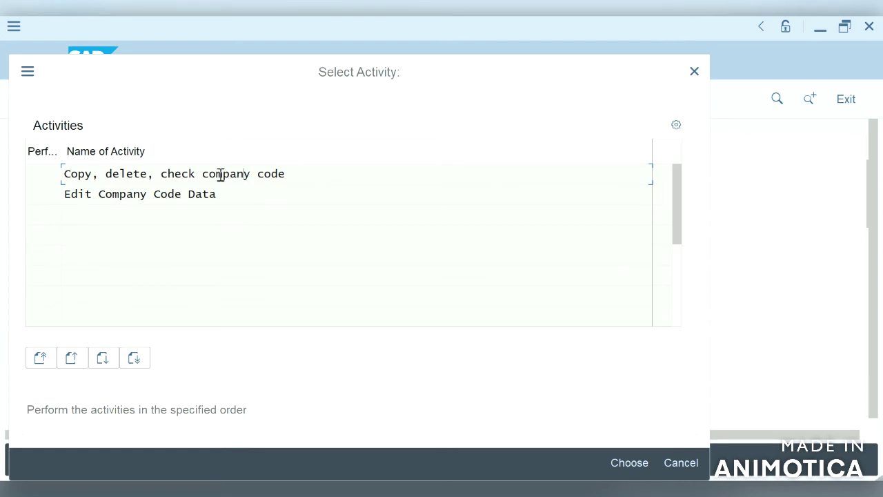
{"action": "double_click", "coordinate": [220, 174]}
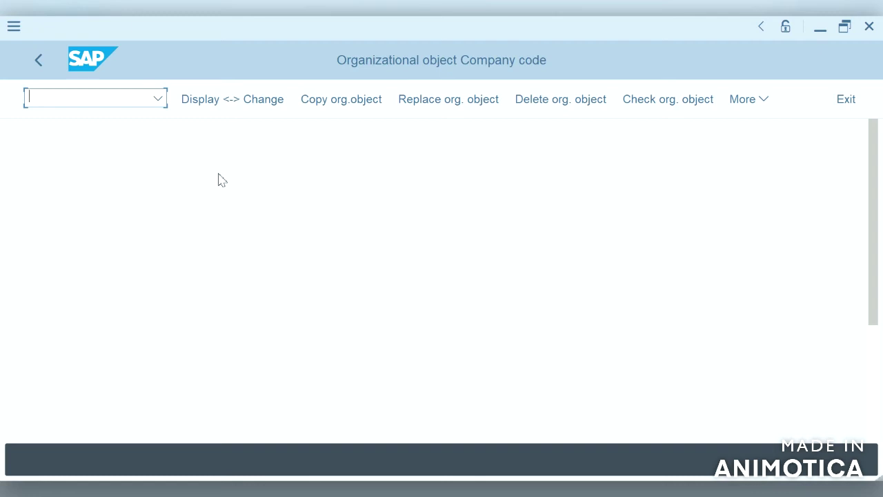
{"action": "left_click", "coordinate": [245, 100]}
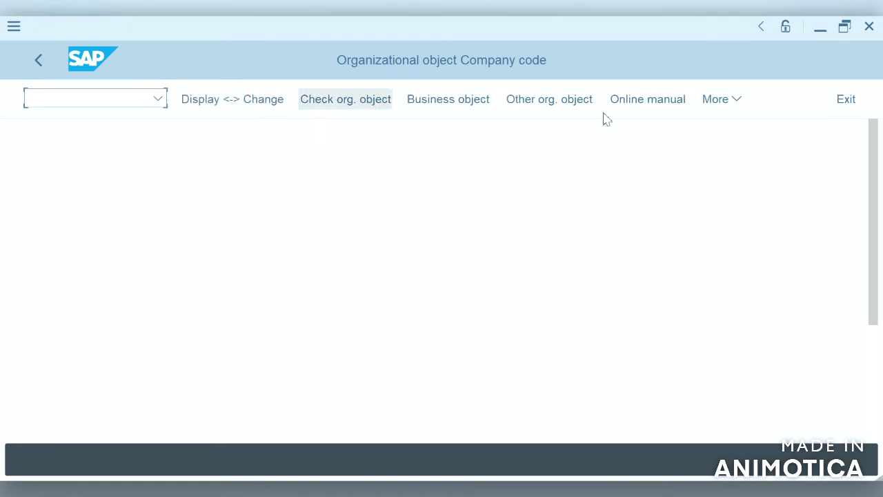
Step: Exit the company code copy and check screen and open the Edit Company Code Data activity
{"action": "left_click", "coordinate": [852, 100]}
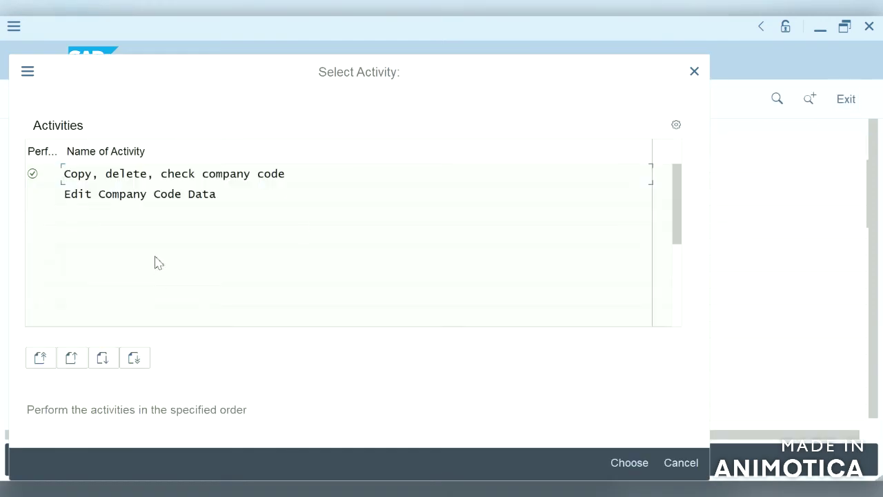
{"action": "left_click", "coordinate": [170, 196]}
{"action": "double_click", "coordinate": [169, 195]}
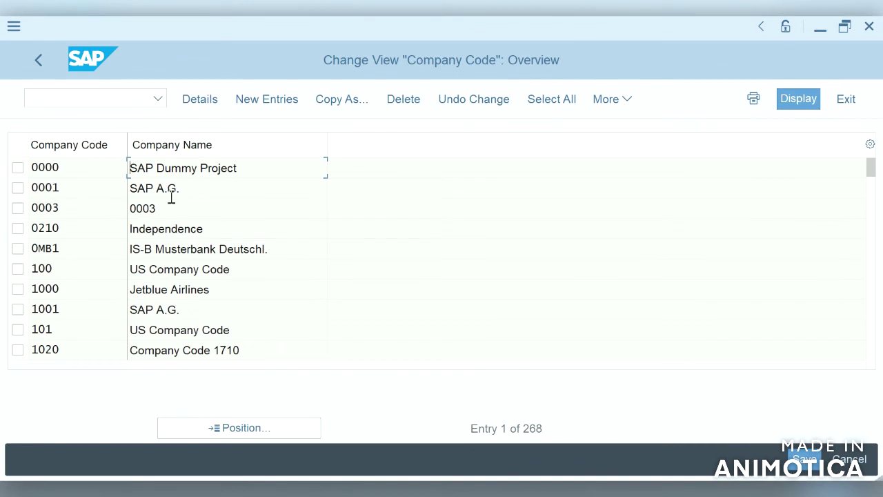
Step: Start a new company code entry with code T009, company name Test Company and city Bangalore
{"action": "left_click", "coordinate": [262, 104]}
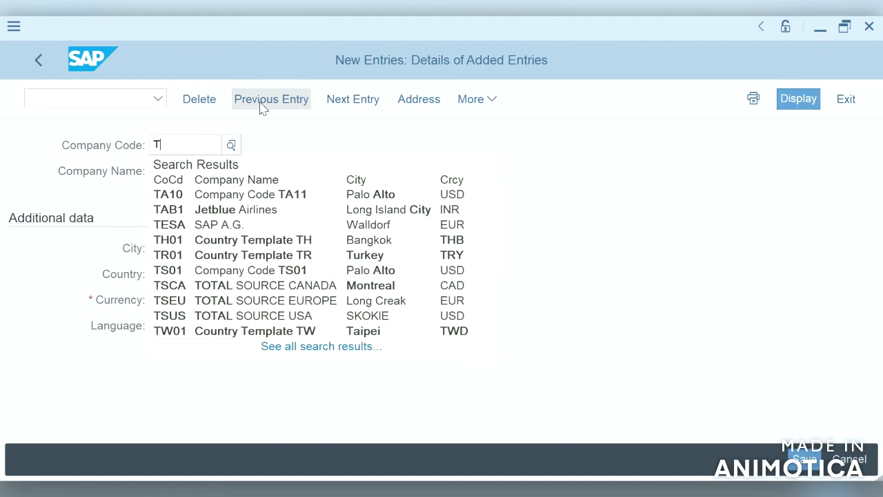
{"action": "type", "text": "009"}
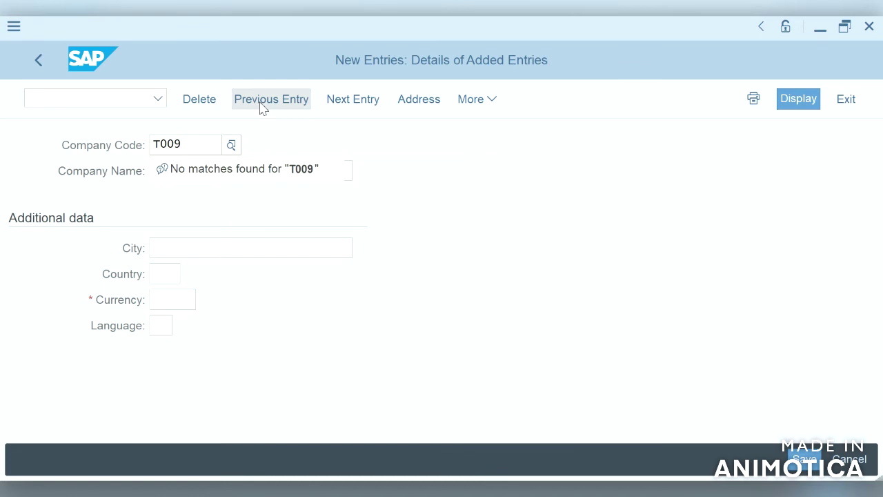
{"action": "left_click", "coordinate": [214, 196]}
{"action": "left_click", "coordinate": [213, 173]}
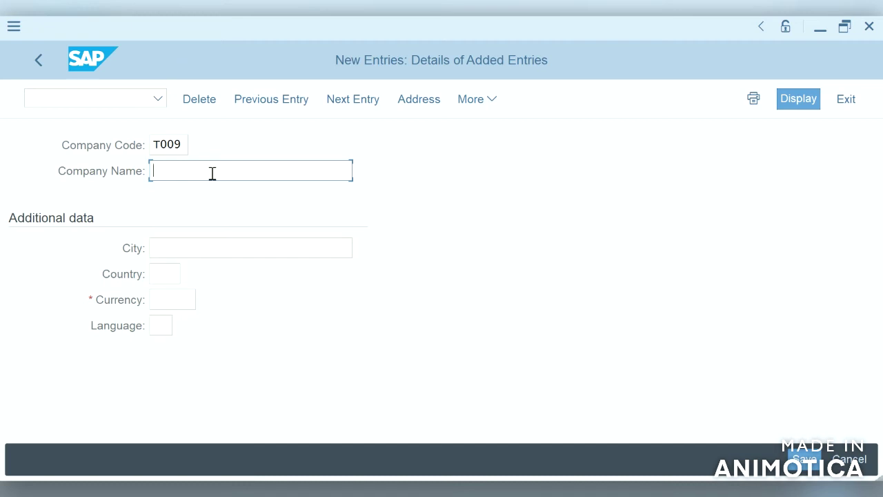
{"action": "type", "text": "Test Company"}
{"action": "left_click", "coordinate": [264, 252]}
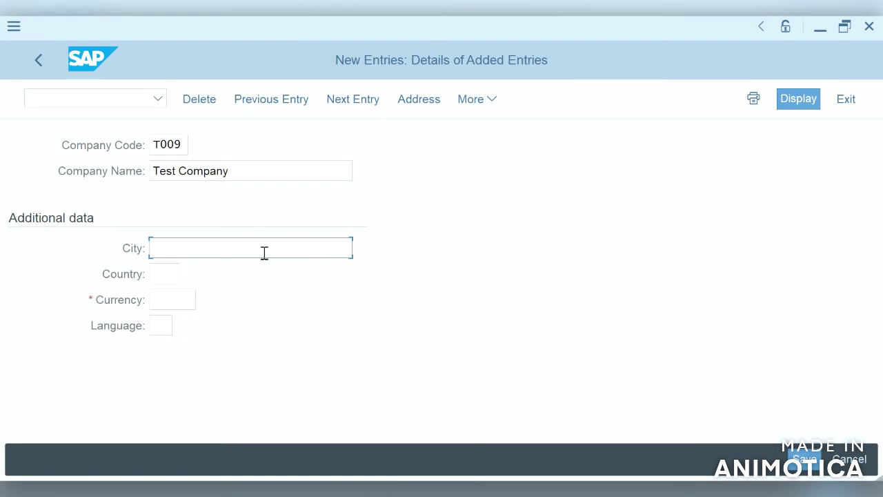
{"action": "type", "text": "Bangalore"}
Step: Set the new company code's country to IN, currency to INR and language to EN
{"action": "left_click", "coordinate": [169, 275]}
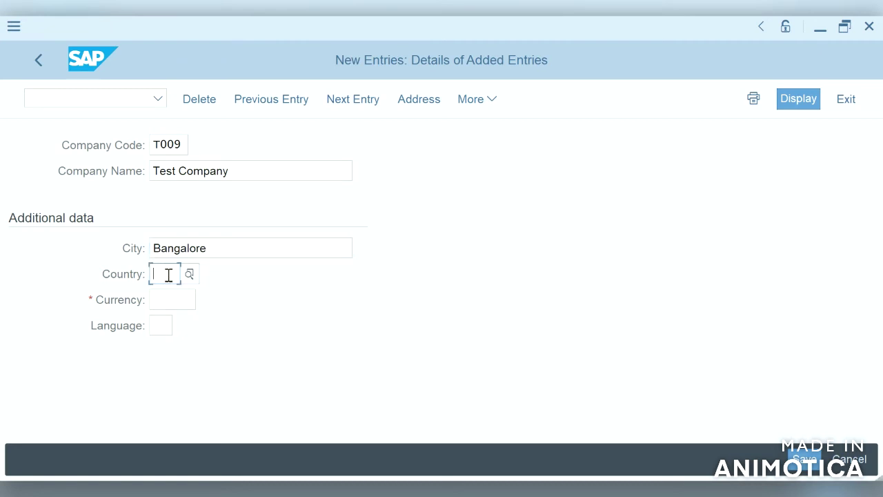
{"action": "type", "text": "IN"}
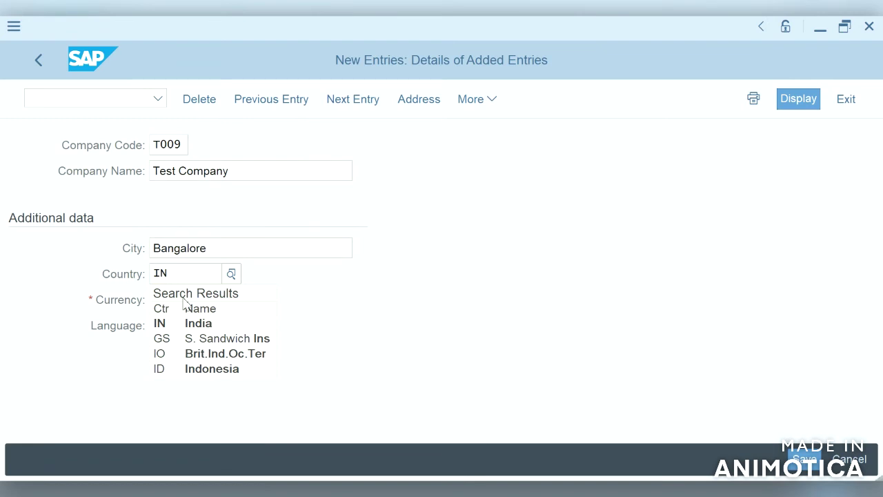
{"action": "left_click", "coordinate": [196, 325]}
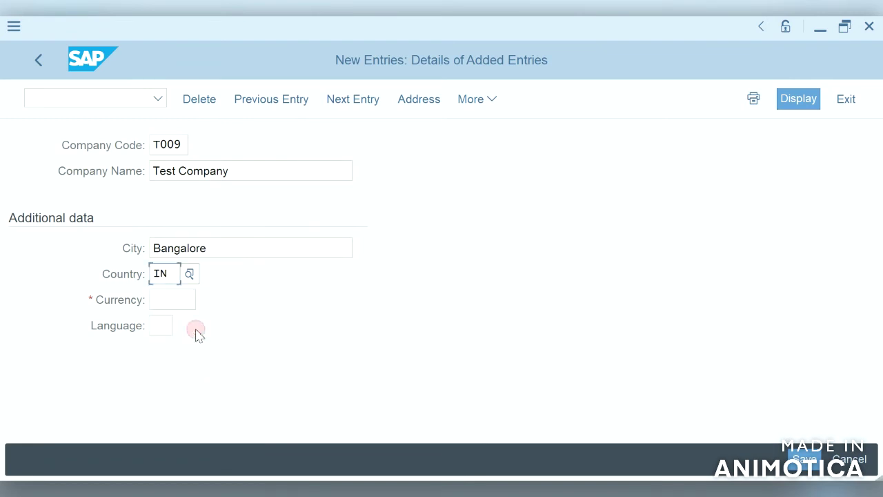
{"action": "left_click", "coordinate": [157, 299]}
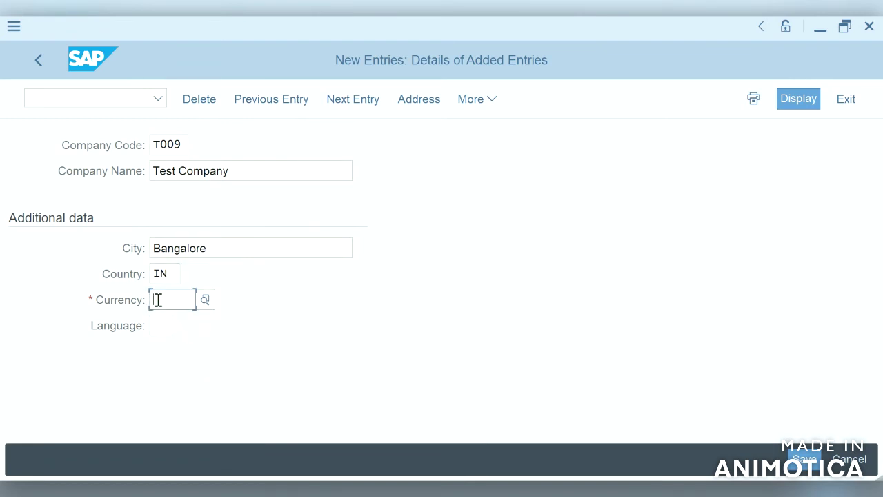
{"action": "type", "text": "In"}
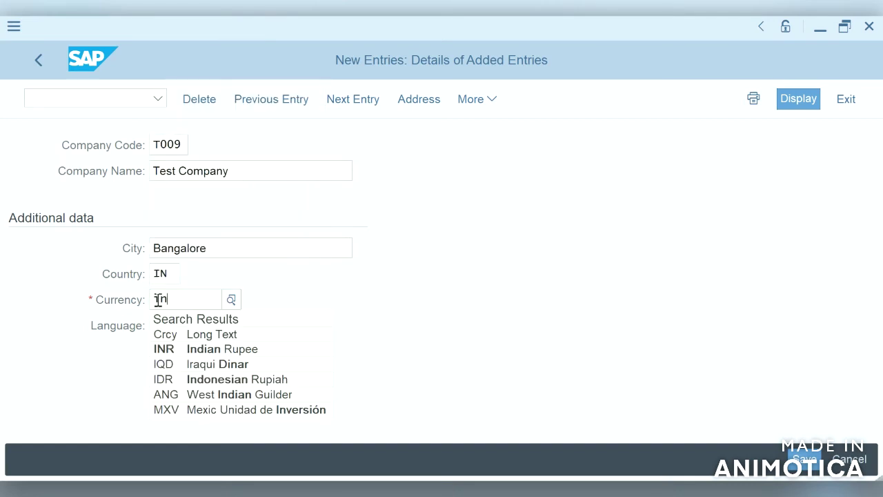
{"action": "left_click", "coordinate": [196, 349]}
{"action": "left_click", "coordinate": [162, 327]}
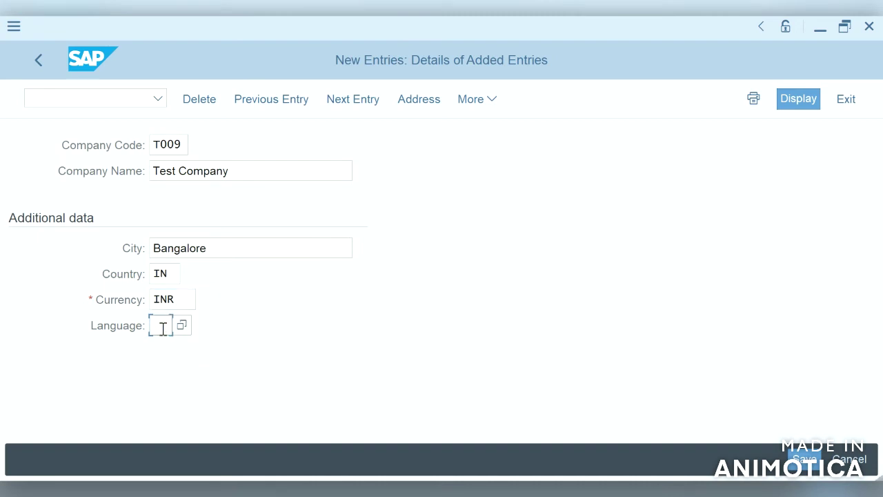
{"action": "type", "text": "EN"}
Step: Save the company code entry and set its address country to IN, title to Company and name to Test Company
{"action": "left_click", "coordinate": [804, 458]}
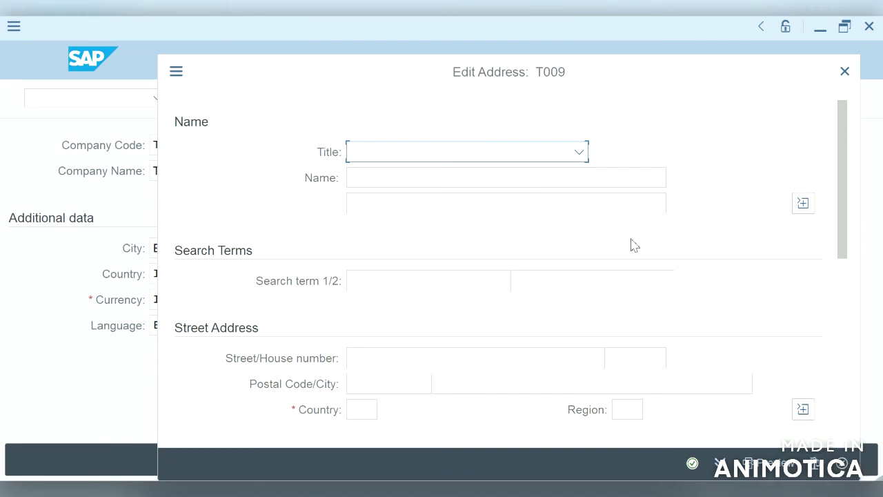
{"action": "left_click", "coordinate": [373, 414]}
{"action": "type", "text": "in"}
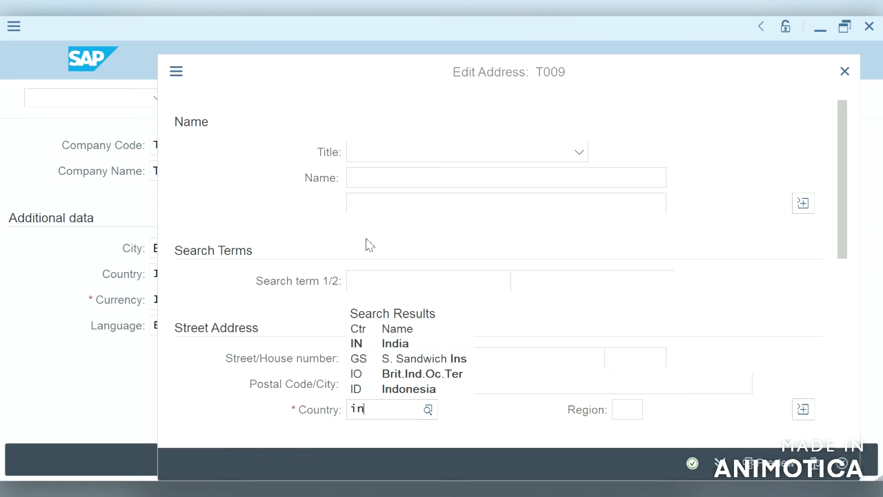
{"action": "left_click", "coordinate": [397, 345]}
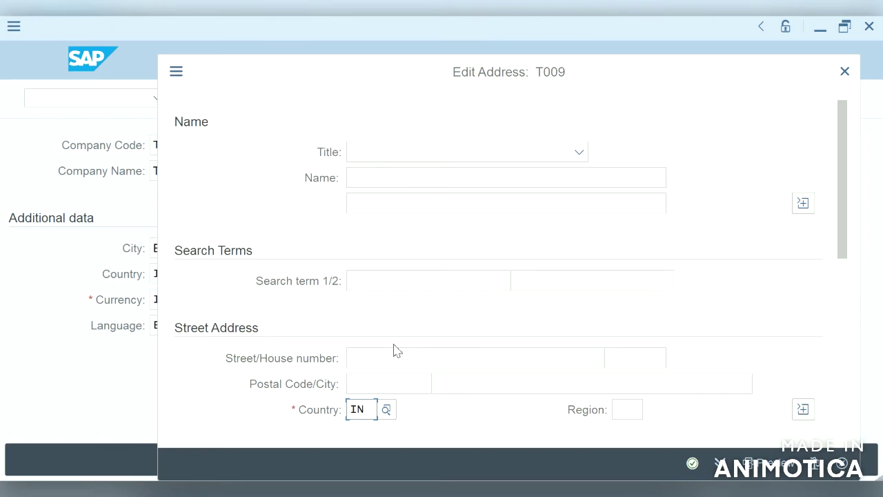
{"action": "left_click", "coordinate": [579, 153]}
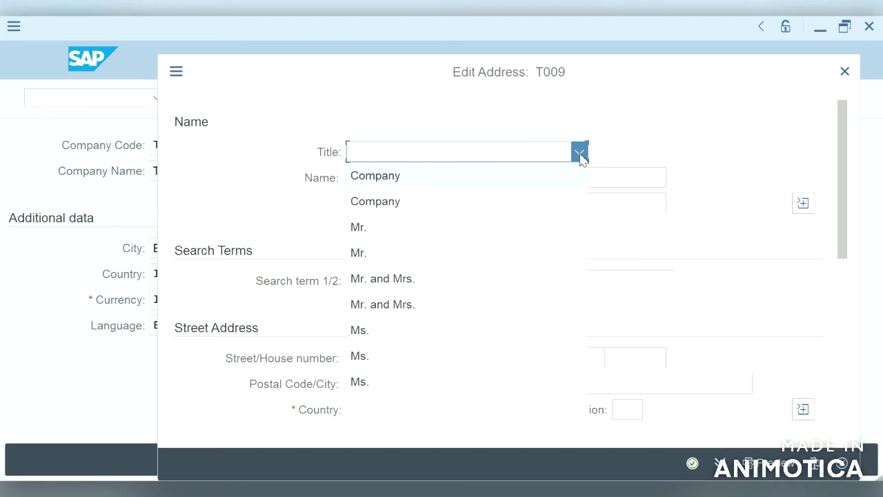
{"action": "left_click", "coordinate": [493, 185]}
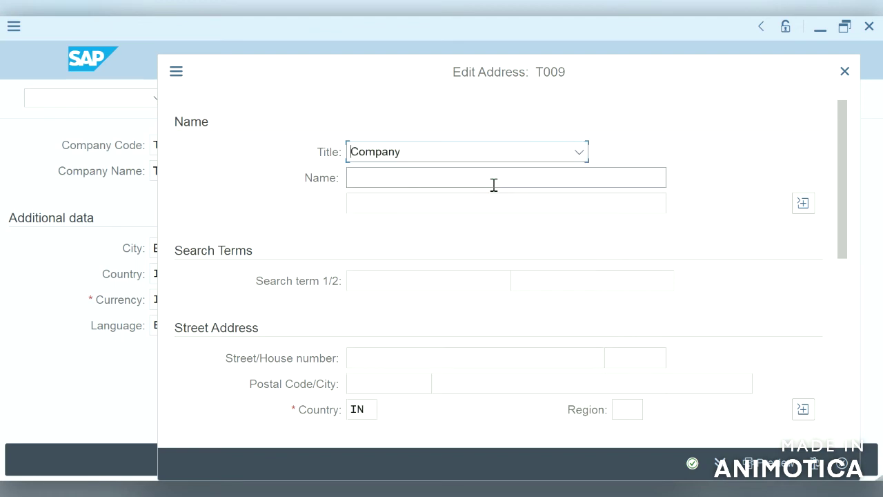
{"action": "left_click", "coordinate": [487, 178]}
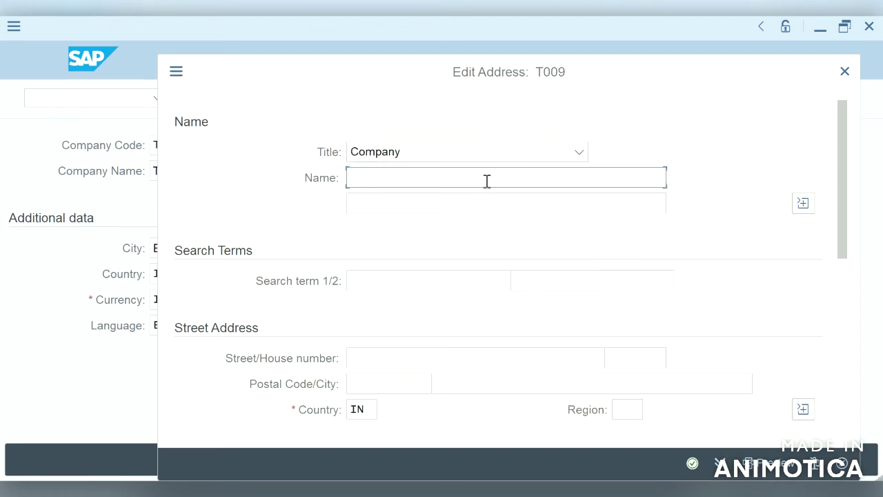
{"action": "type", "text": "Test Company"}
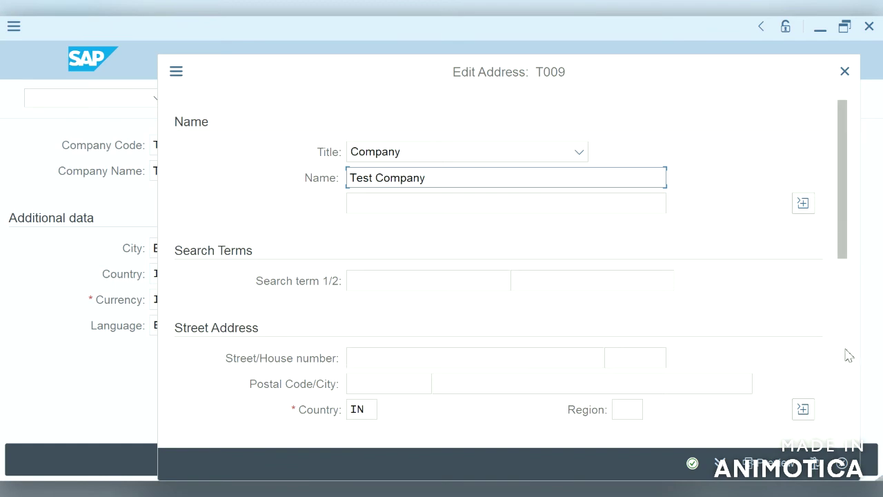
Step: Enter the street number and the city Bangalore in the street address of company code T009
{"action": "scroll", "coordinate": [844, 341], "scroll_direction": "down", "scroll_amount": 5}
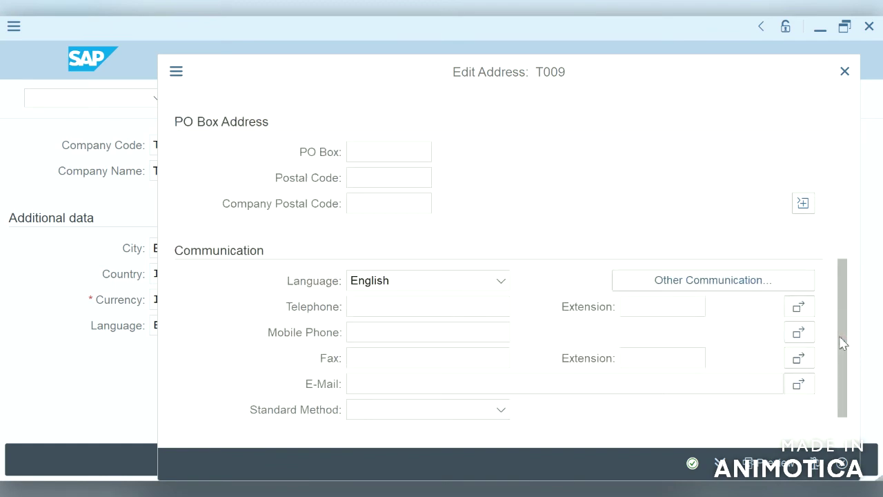
{"action": "left_click", "coordinate": [841, 142]}
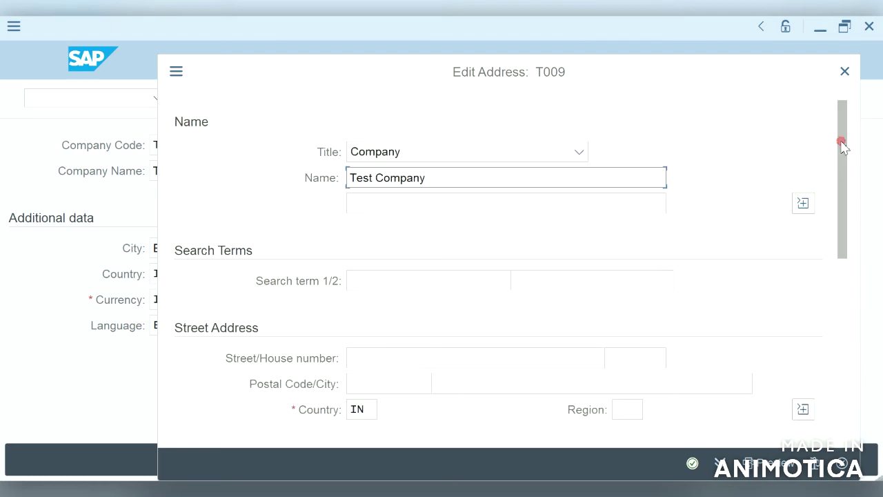
{"action": "left_click", "coordinate": [843, 380]}
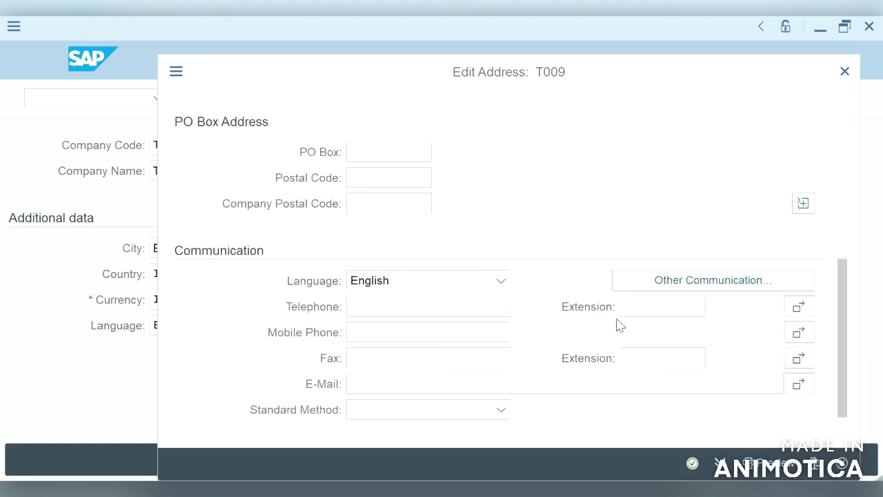
{"action": "left_click", "coordinate": [848, 159]}
{"action": "left_click", "coordinate": [833, 178]}
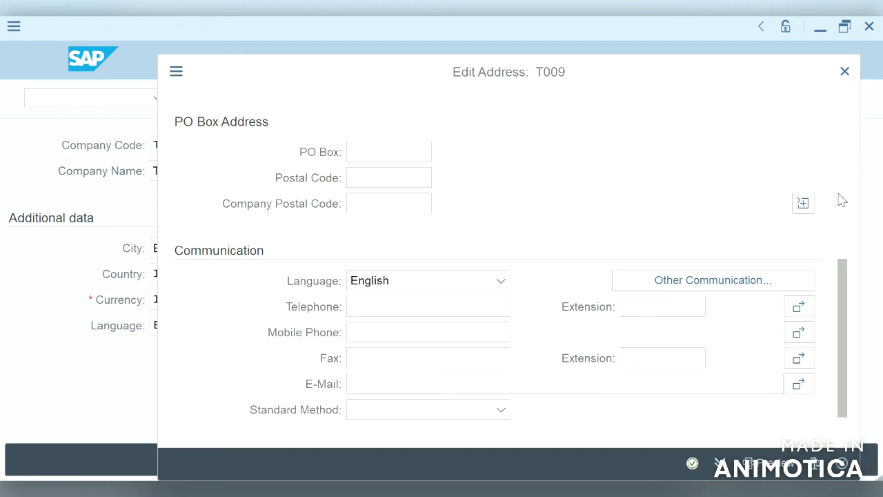
{"action": "left_click", "coordinate": [837, 235]}
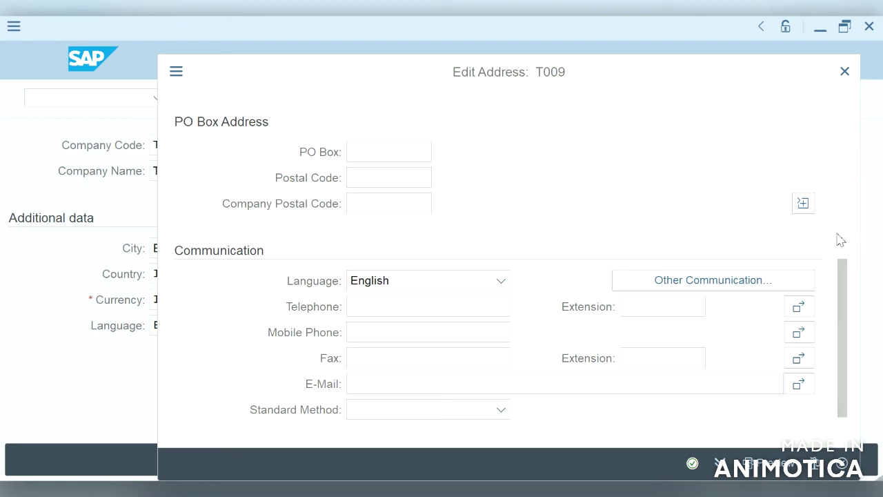
{"action": "left_click", "coordinate": [842, 245]}
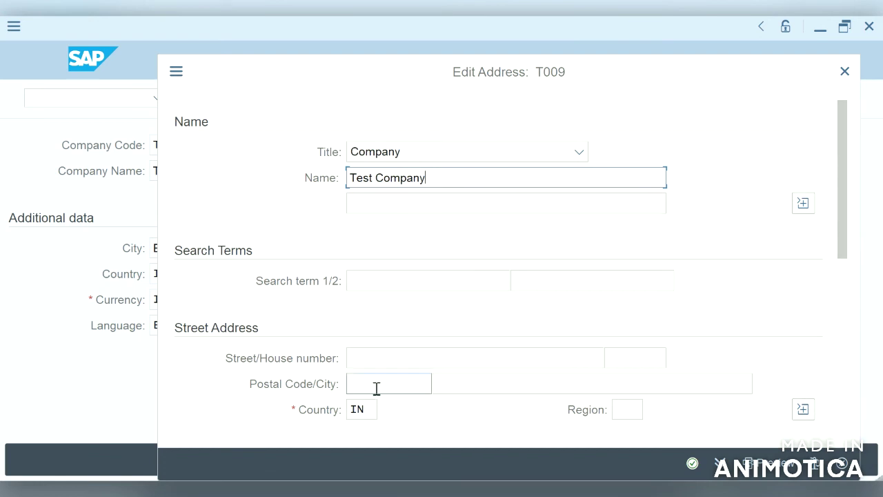
{"action": "left_click", "coordinate": [370, 356]}
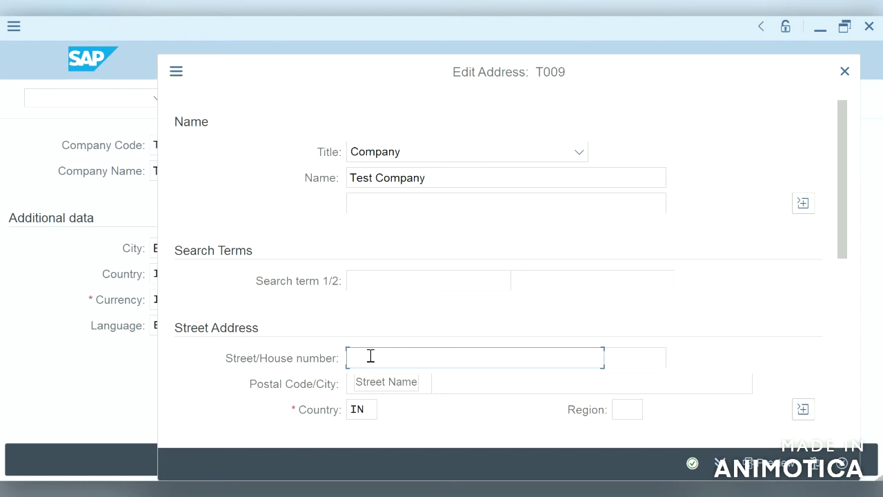
{"action": "type", "text": "1234"}
{"action": "left_click", "coordinate": [464, 384]}
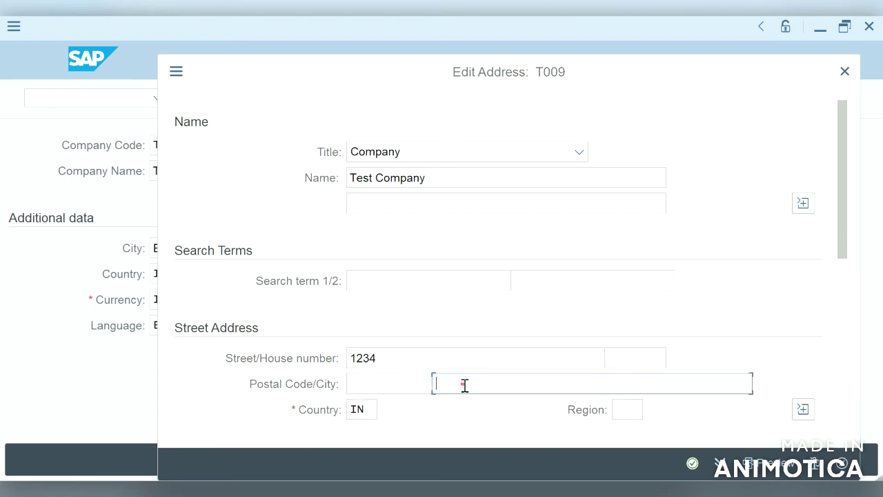
{"action": "type", "text": "Bangalore"}
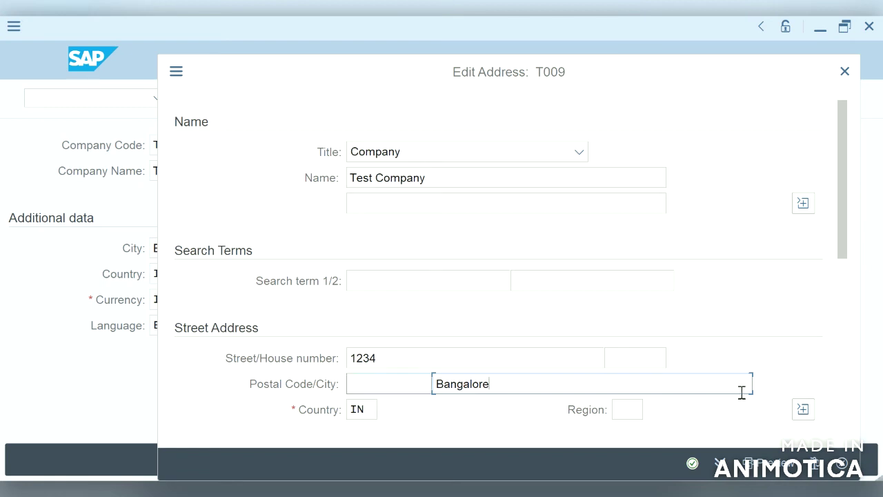
Step: Add the postal code to the company code's street address and confirm the address
{"action": "left_click", "coordinate": [693, 464]}
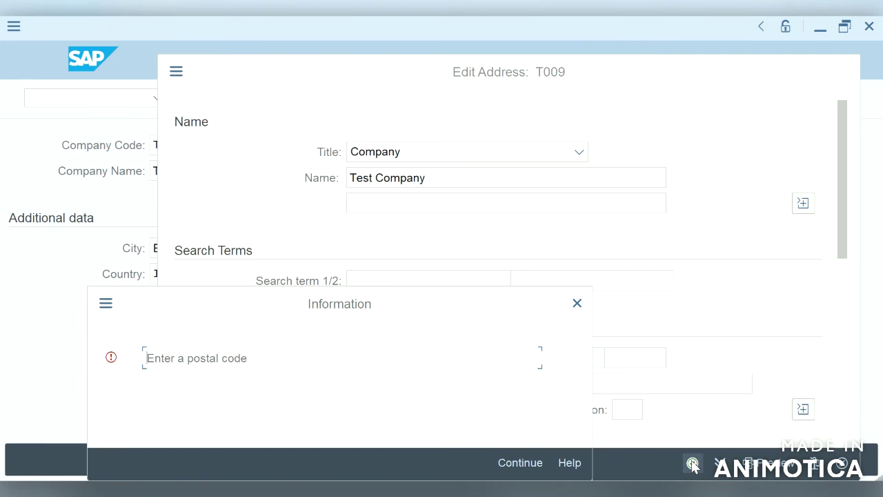
{"action": "left_click", "coordinate": [517, 464]}
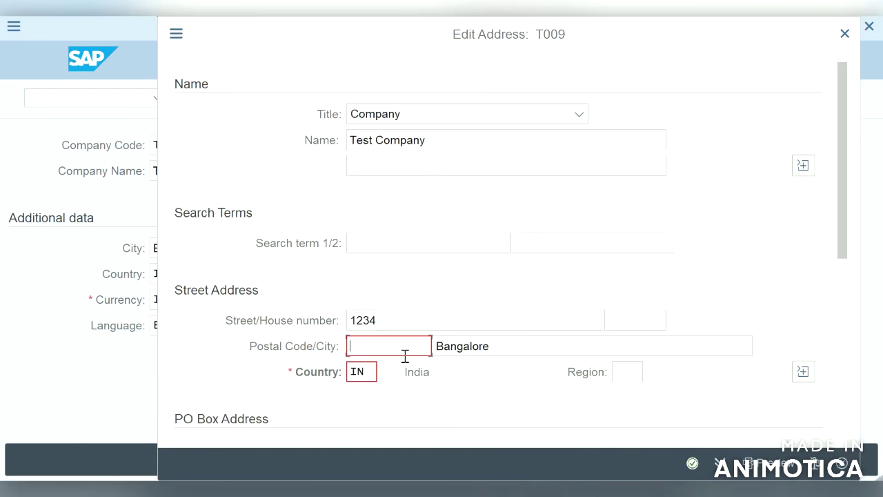
{"action": "type", "text": "560049"}
{"action": "left_click", "coordinate": [693, 465]}
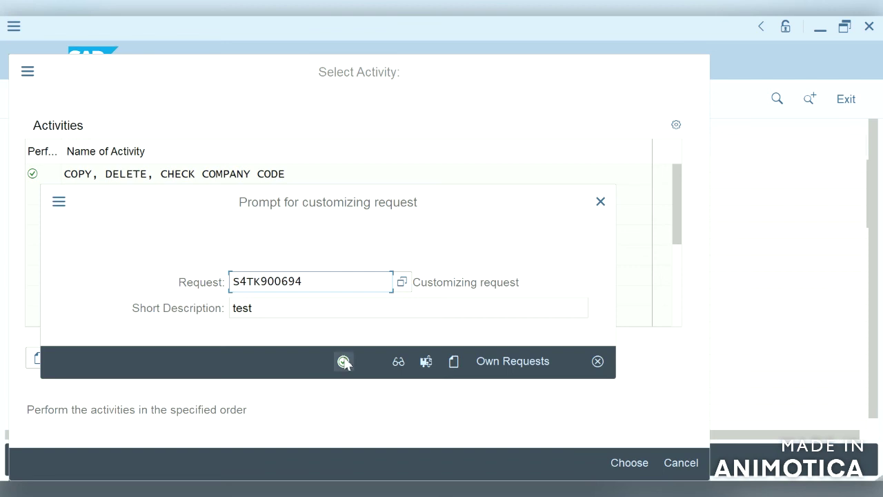
Step: Save company code T009 under customizing request S4TK900694 and return to the IMG structure
{"action": "left_click", "coordinate": [344, 362]}
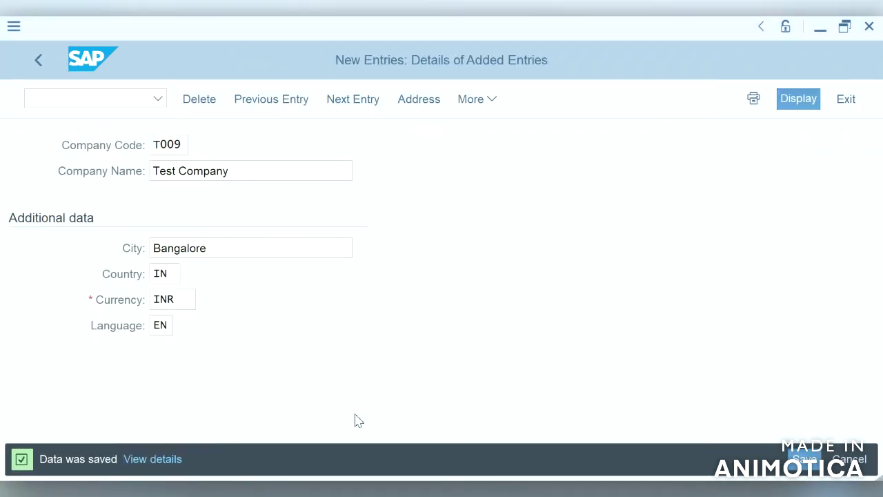
{"action": "left_click", "coordinate": [39, 62]}
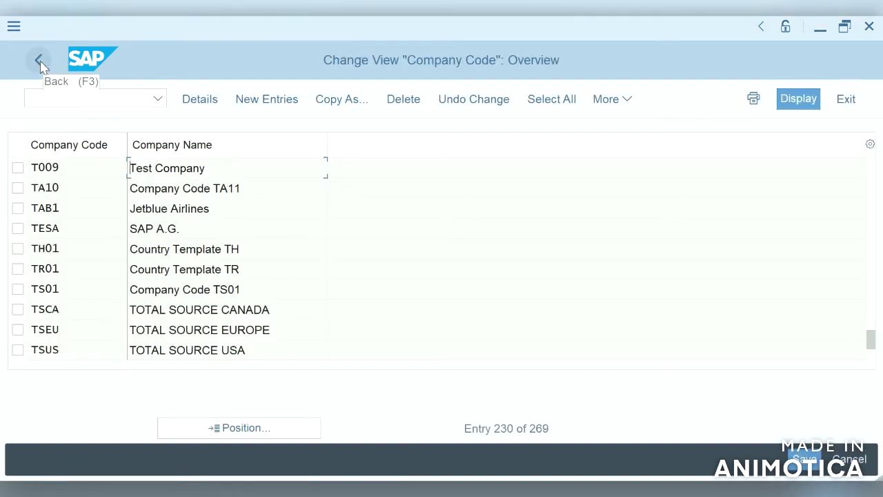
{"action": "left_click", "coordinate": [39, 62]}
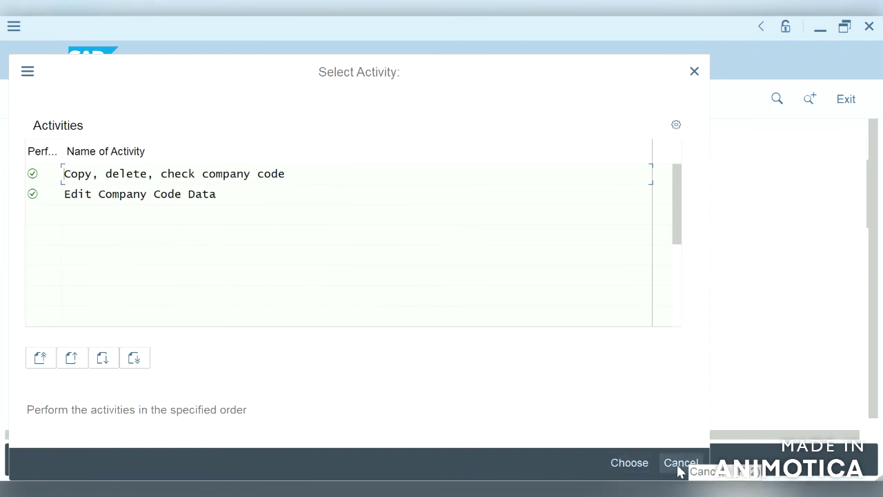
{"action": "left_click", "coordinate": [694, 73]}
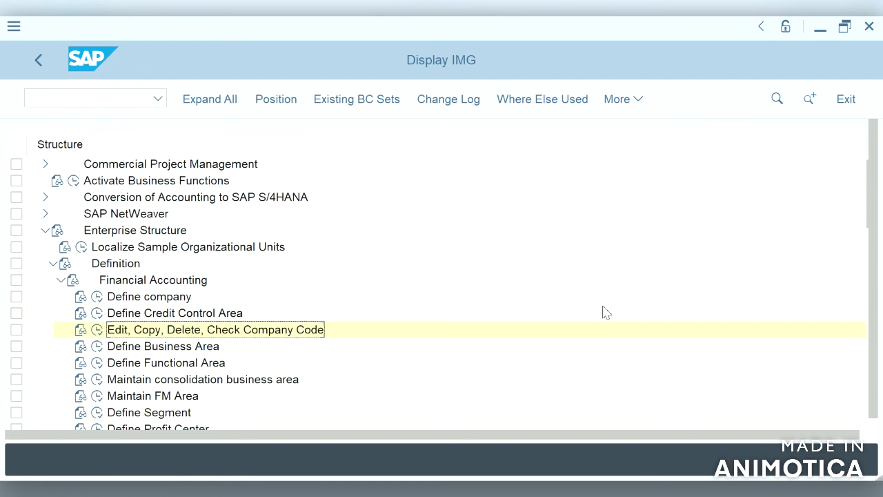
Step: Open the assignment of company codes to companies under Enterprise Structure, Assignment, Financial Accounting in the IMG
{"action": "left_click", "coordinate": [874, 427]}
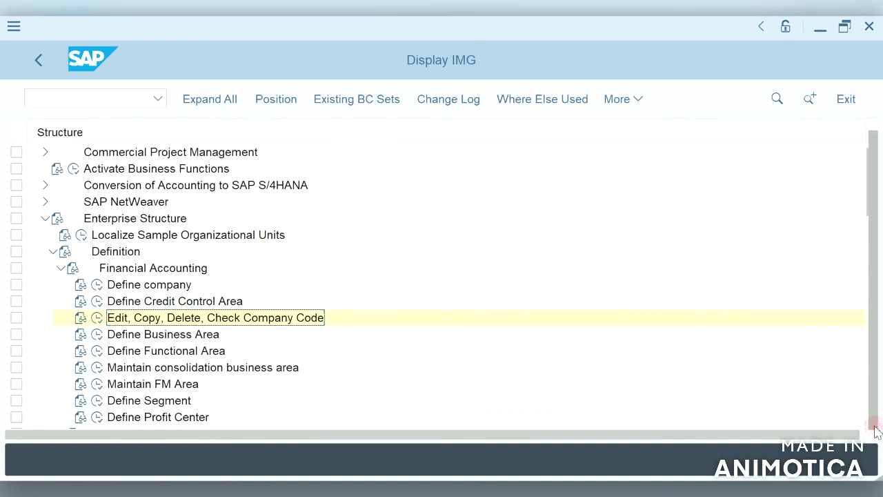
{"action": "left_click", "coordinate": [62, 269]}
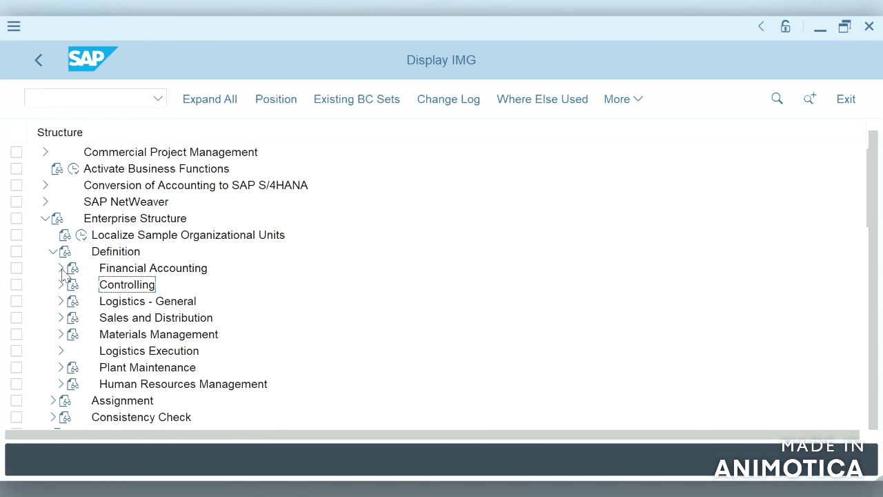
{"action": "left_click", "coordinate": [61, 270]}
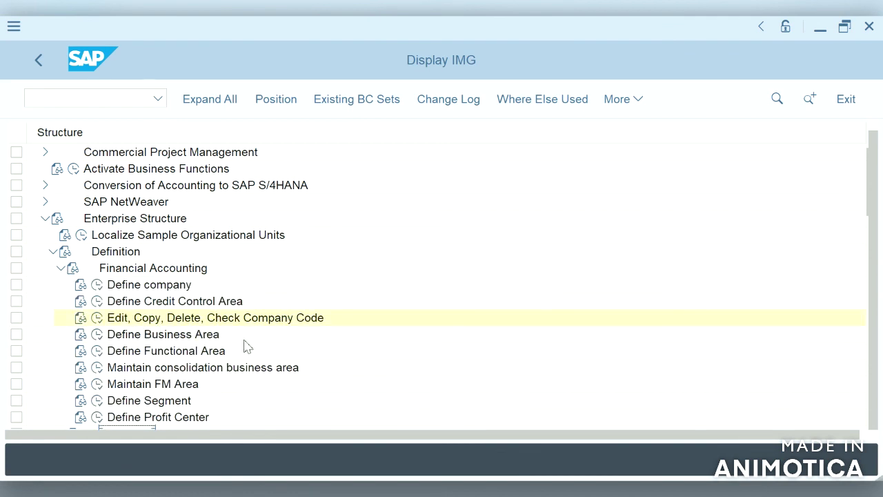
{"action": "left_click", "coordinate": [61, 268]}
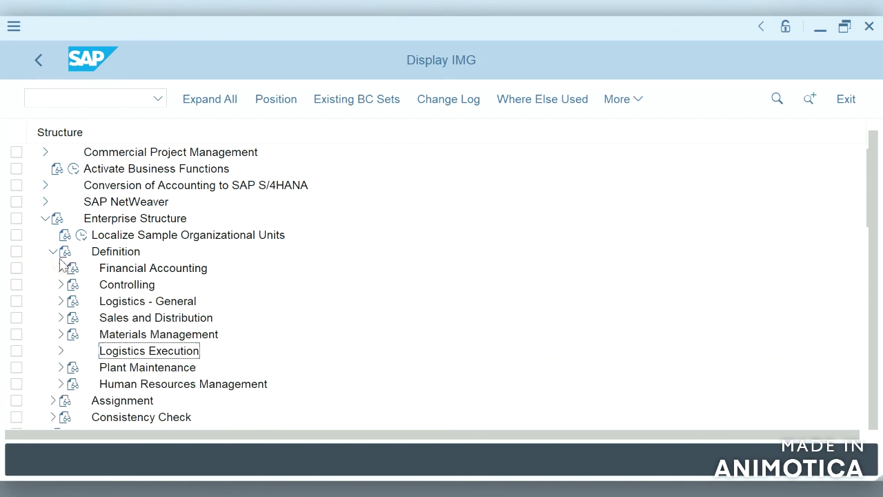
{"action": "left_click", "coordinate": [54, 253]}
{"action": "left_click", "coordinate": [54, 268]}
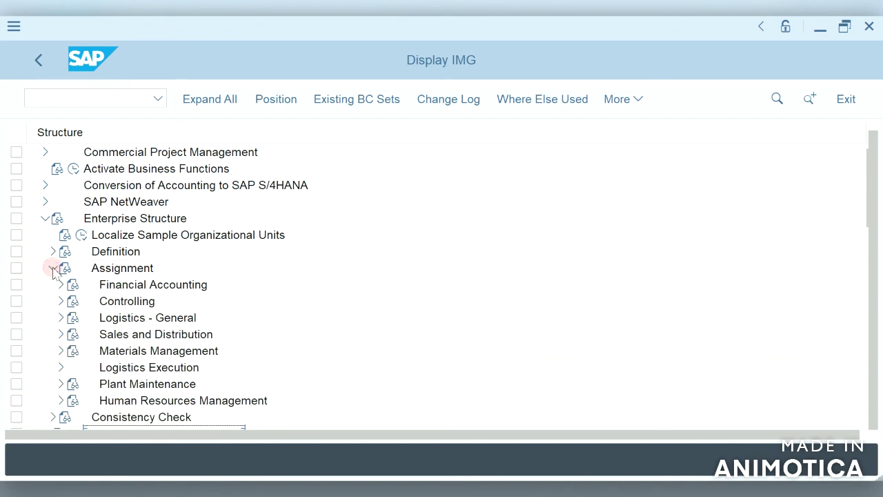
{"action": "left_click", "coordinate": [61, 285]}
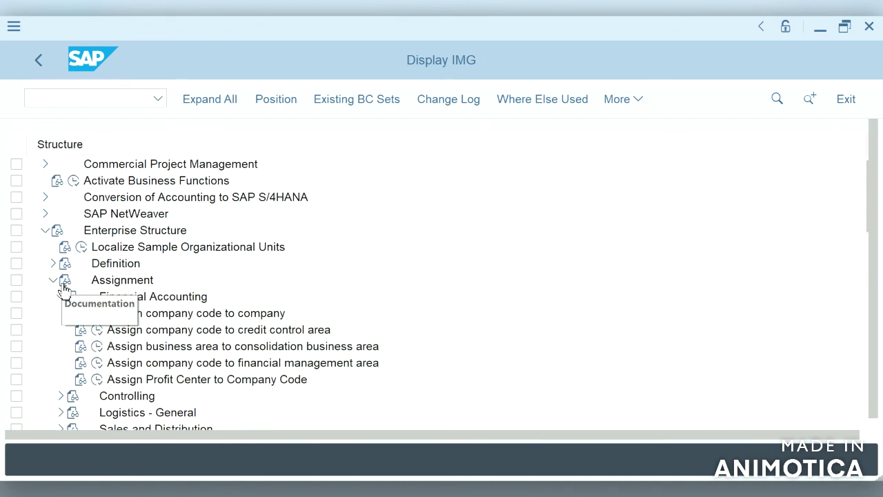
{"action": "left_click", "coordinate": [97, 312]}
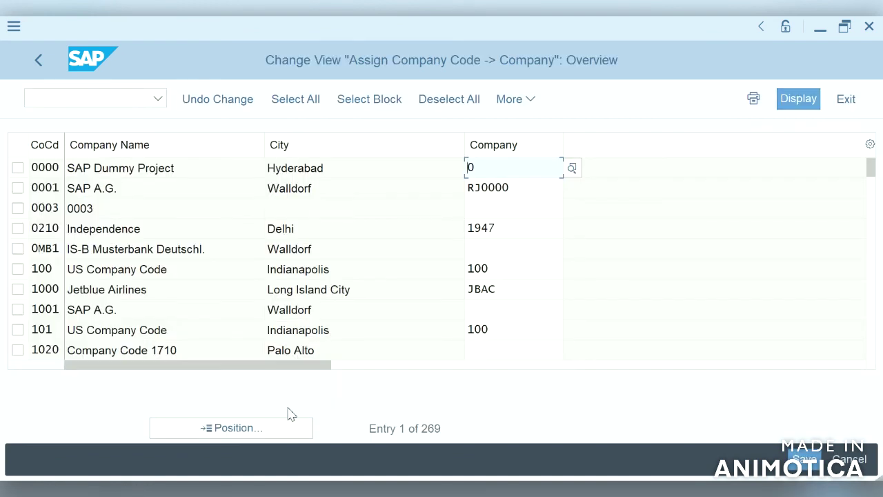
Step: Position the company code assignment list at company code T009
{"action": "left_click", "coordinate": [218, 428]}
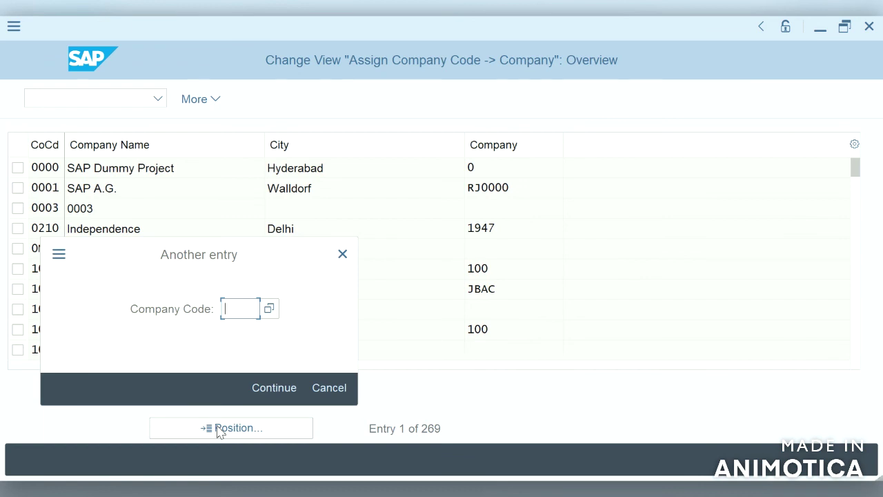
{"action": "type", "text": "too"}
{"action": "key", "text": "BackSpace"}
{"action": "key", "text": "BackSpace"}
{"action": "type", "text": "009"}
{"action": "key", "text": "Return"}
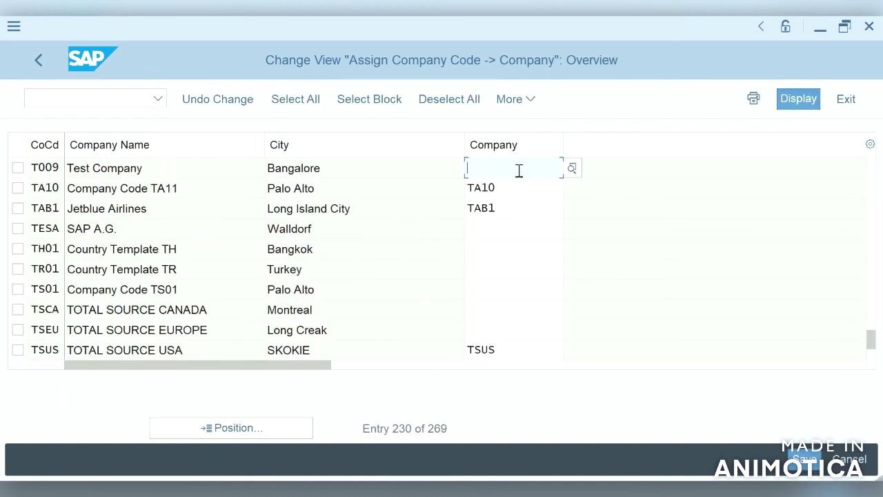
Step: Assign company T009 to company code T009 and save the assignment under customizing request S4TK900694
{"action": "type", "text": "t"}
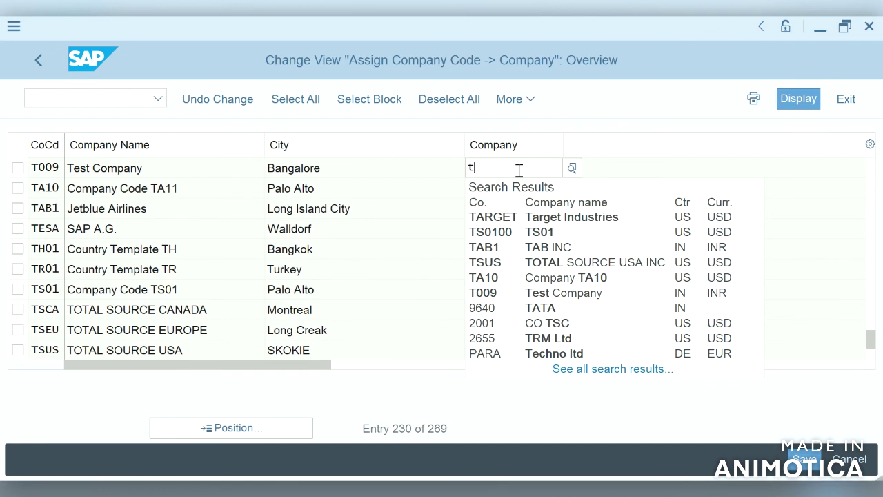
{"action": "left_click", "coordinate": [581, 293]}
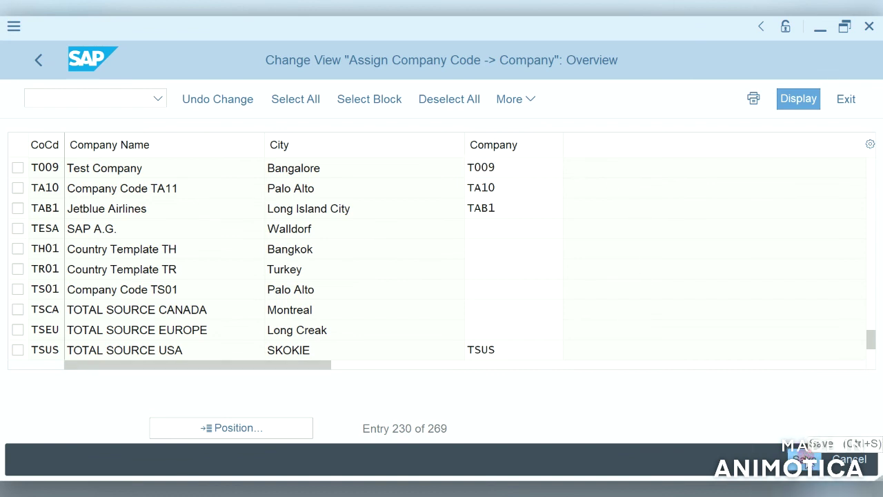
{"action": "left_click", "coordinate": [805, 459]}
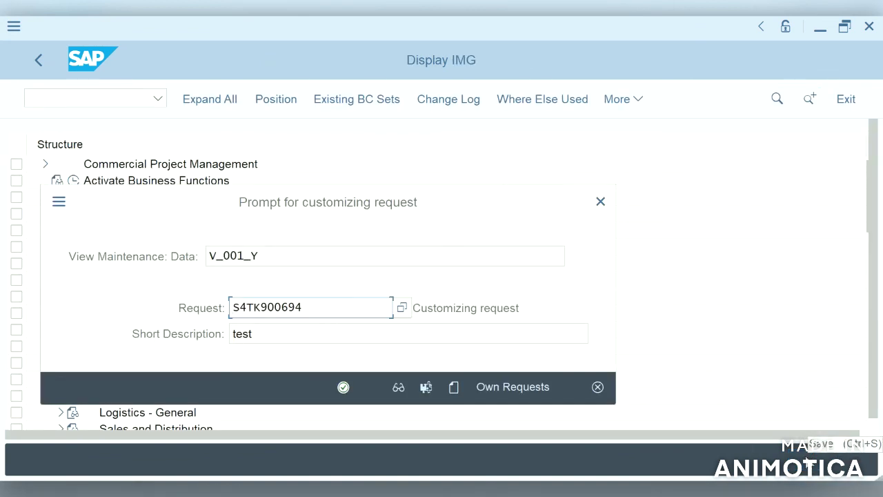
{"action": "left_click", "coordinate": [343, 386]}
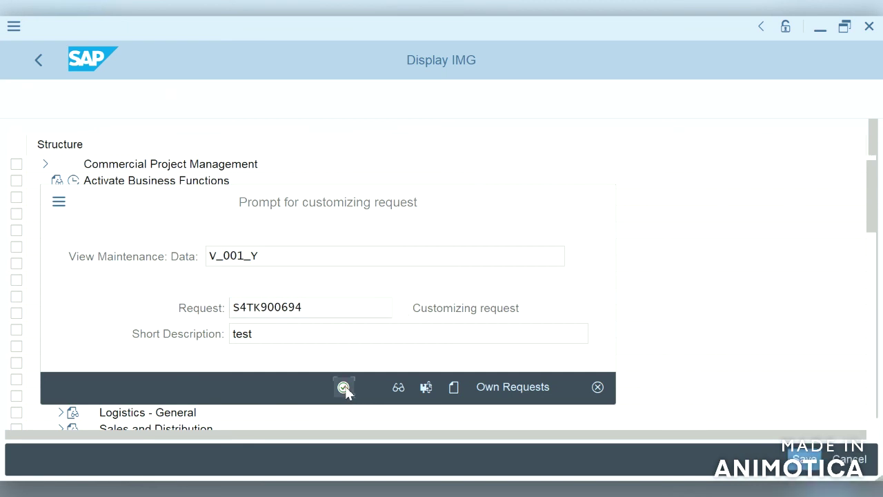